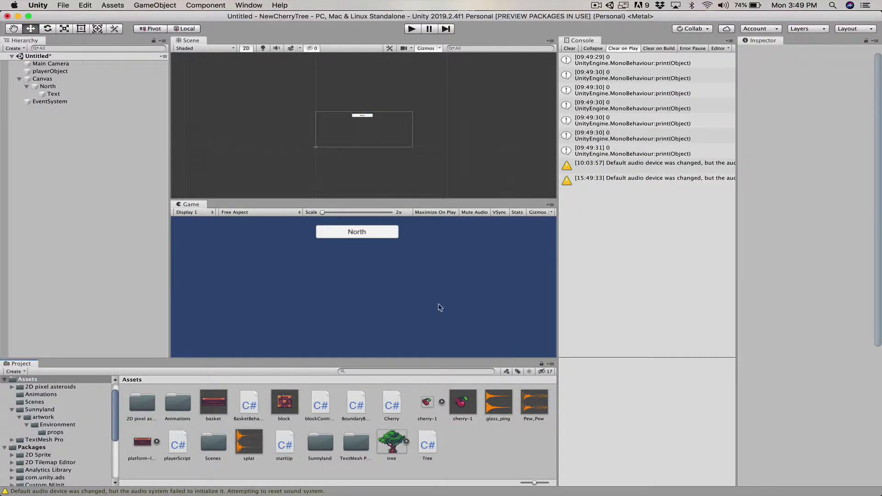
Step: Create a UI Toggle under the Canvas, expand it, and select playerObject
{"action": "left_click", "coordinate": [51, 79]}
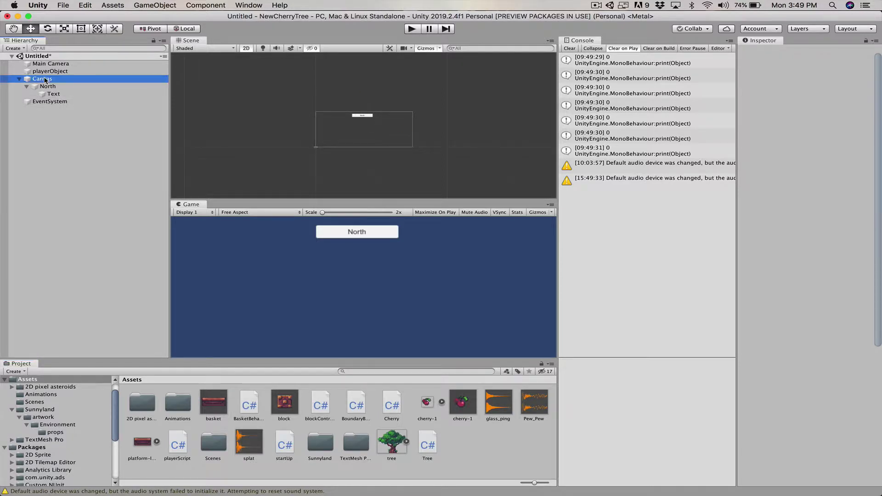
{"action": "right_click", "coordinate": [62, 131]}
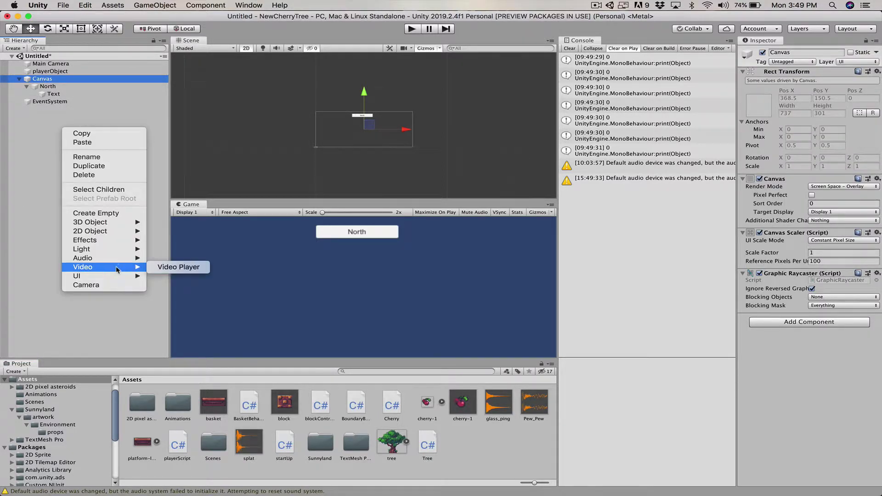
{"action": "mouse_move", "coordinate": [97, 276]}
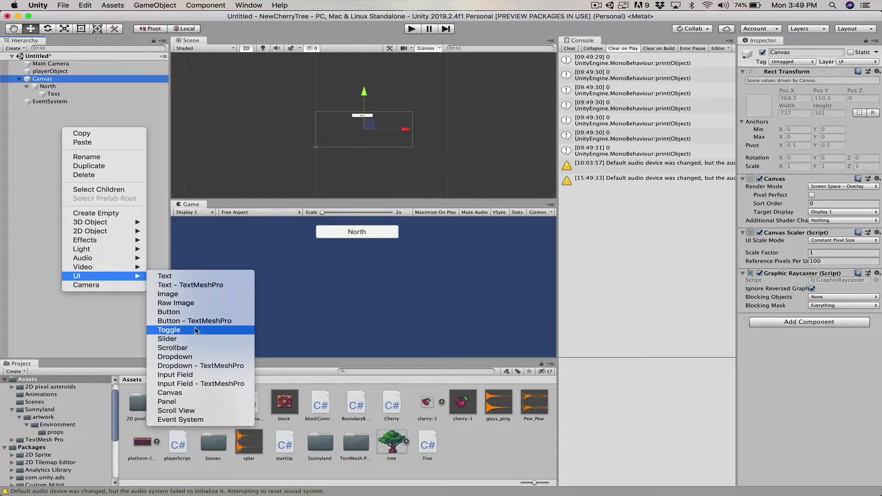
{"action": "left_click", "coordinate": [298, 363]}
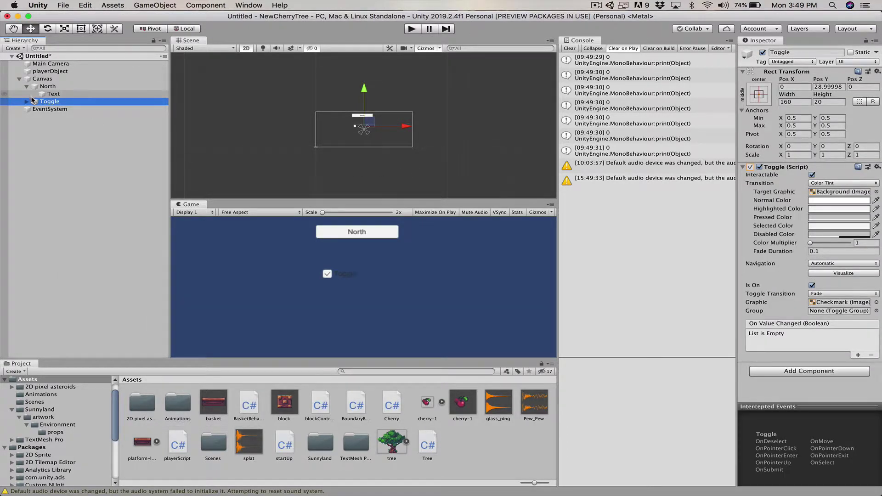
{"action": "left_click", "coordinate": [27, 102]}
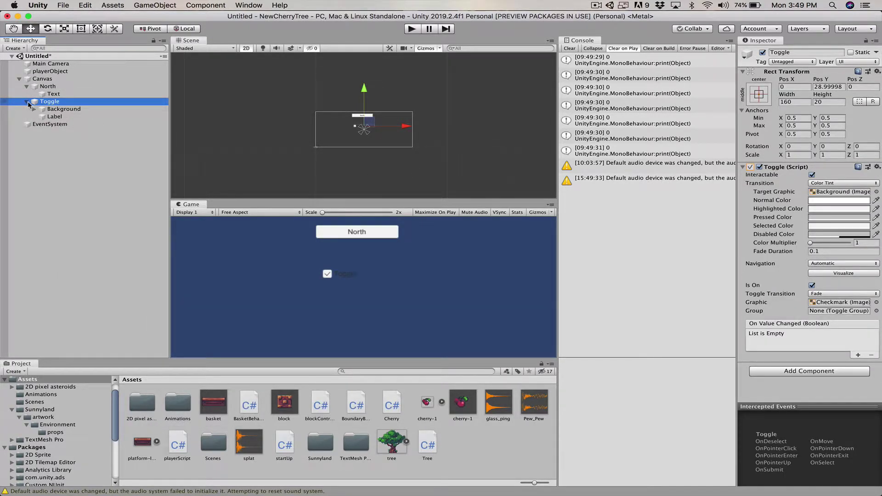
{"action": "left_click", "coordinate": [60, 105]}
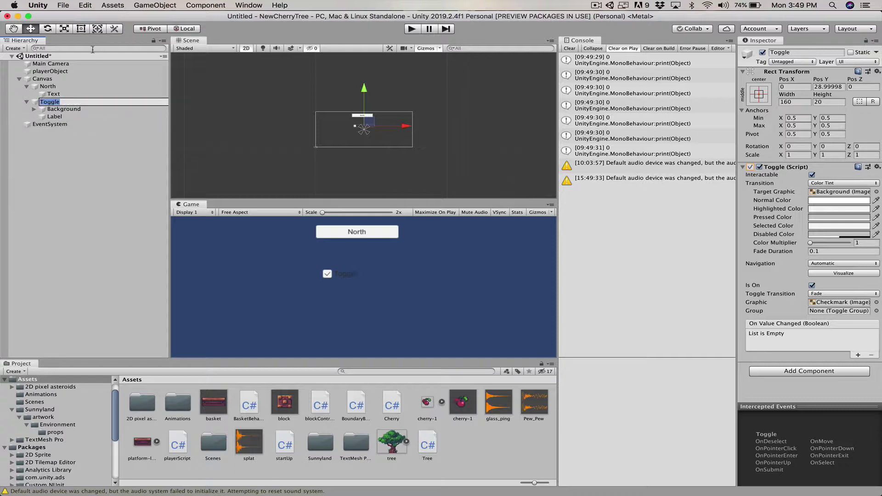
{"action": "left_click", "coordinate": [53, 63]}
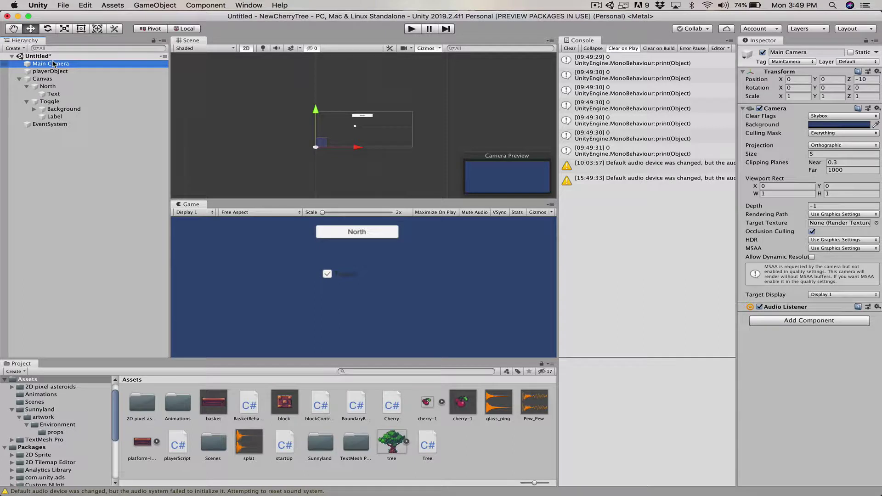
{"action": "left_click", "coordinate": [52, 71]}
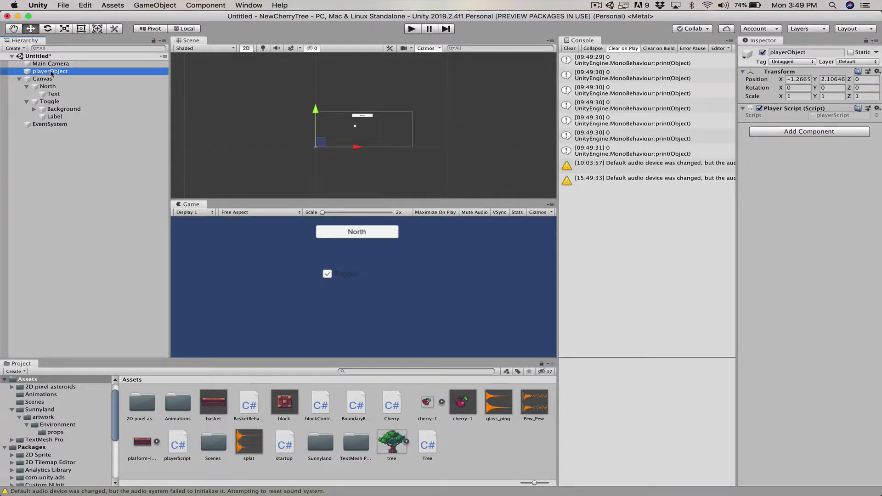
Step: Open playerScript and declare public void userToggle(bool tog) below userInput
{"action": "double_click", "coordinate": [838, 119]}
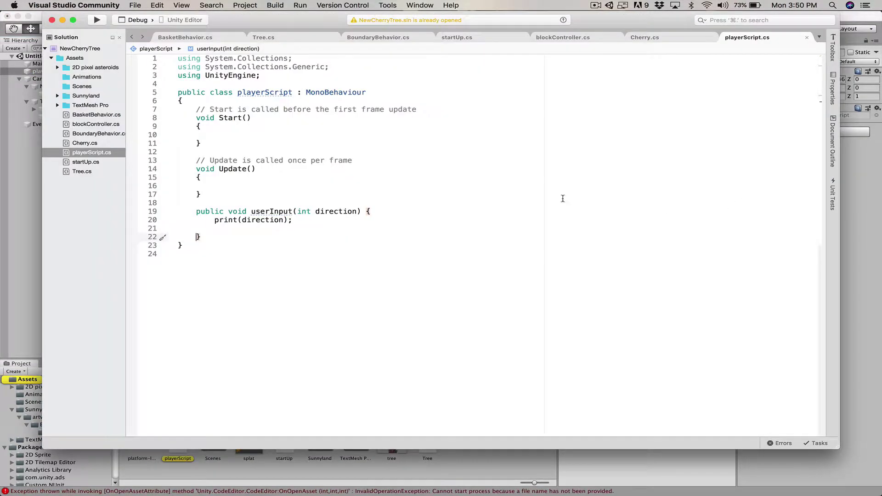
{"action": "left_click", "coordinate": [233, 238]}
{"action": "key", "text": "Return"}
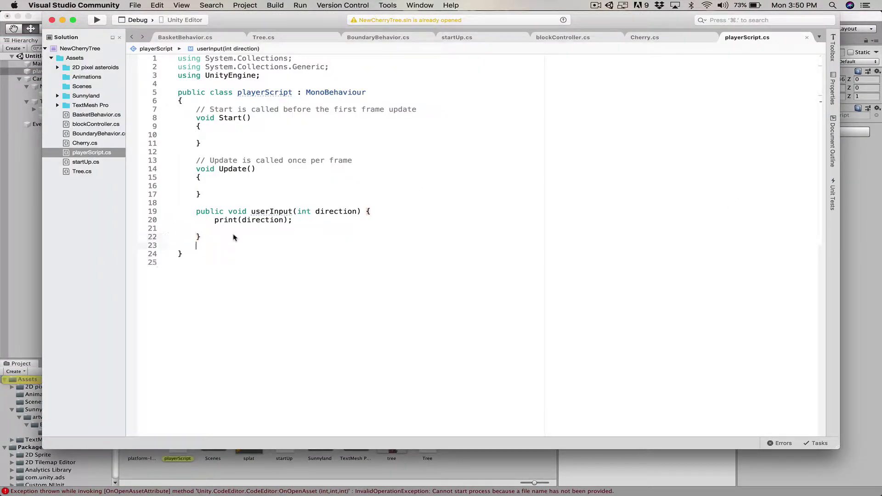
{"action": "type", "text": "public "}
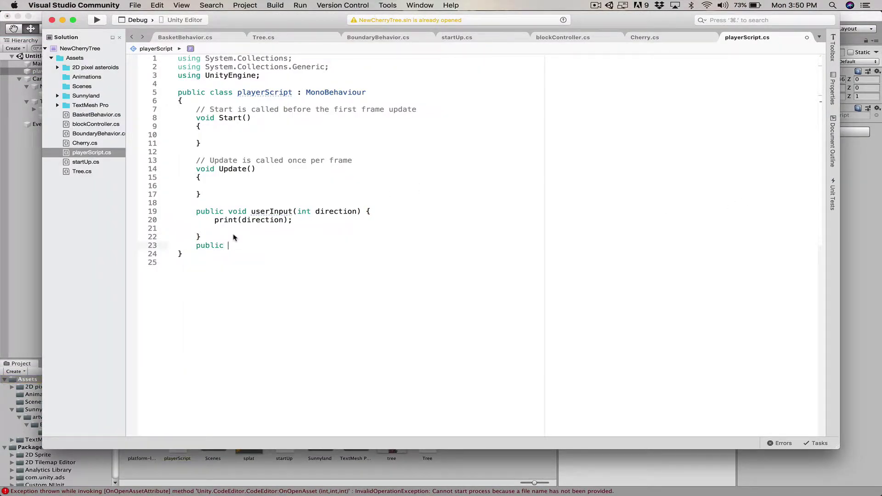
{"action": "type", "text": "void "}
{"action": "type", "text": "userToggle("}
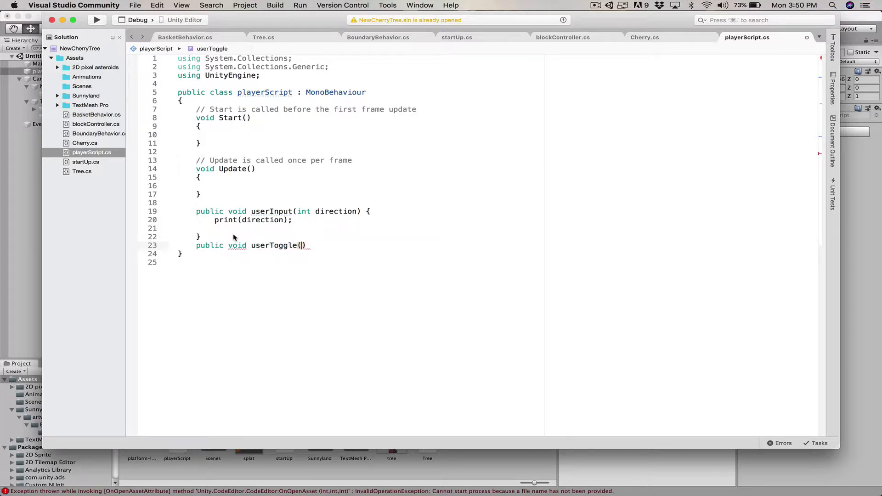
{"action": "type", "text": "bool "}
{"action": "type", "text": "tog) { }"}
{"action": "key", "text": "Return"}
{"action": "key", "text": "Down"}
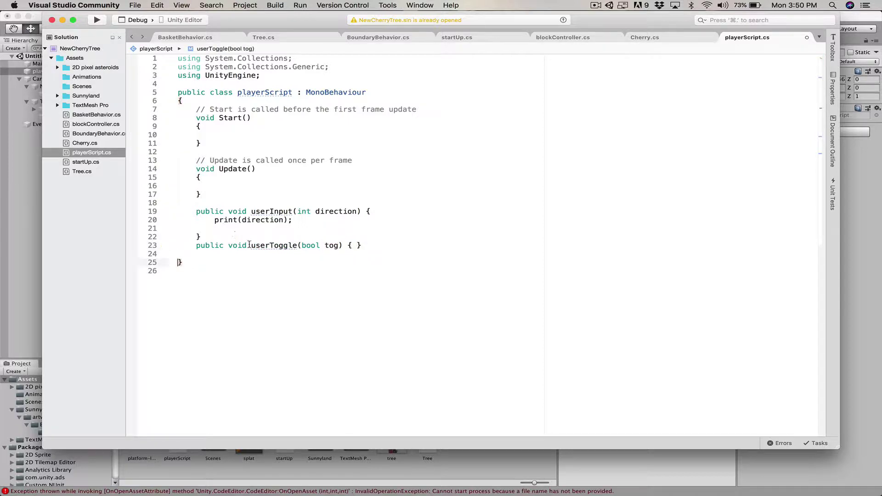
Step: Put print(tog) inside userToggle, remove the extra blank line, and return to Unity
{"action": "left_click", "coordinate": [355, 245]}
{"action": "key", "text": "Return"}
{"action": "key", "text": "Tab"}
{"action": "type", "text": "print("}
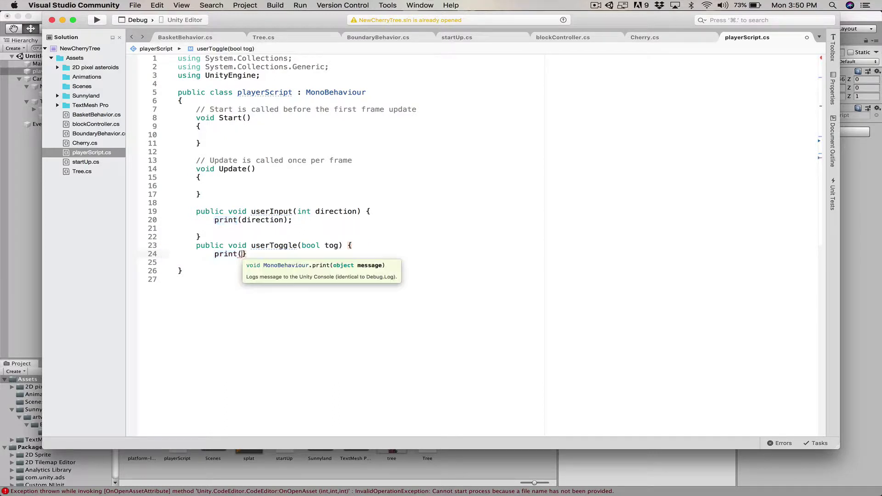
{"action": "type", "text": "tog"}
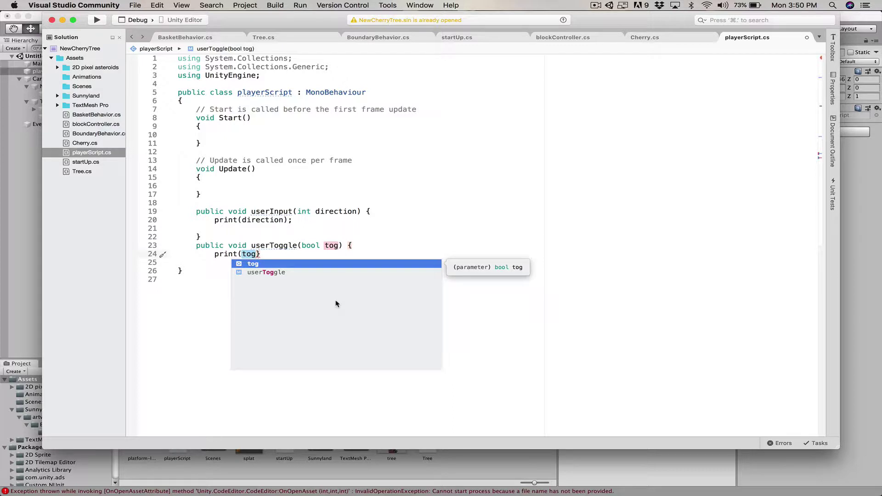
{"action": "type", "text": ");"}
{"action": "key", "text": "Return"}
{"action": "key", "text": "Return"}
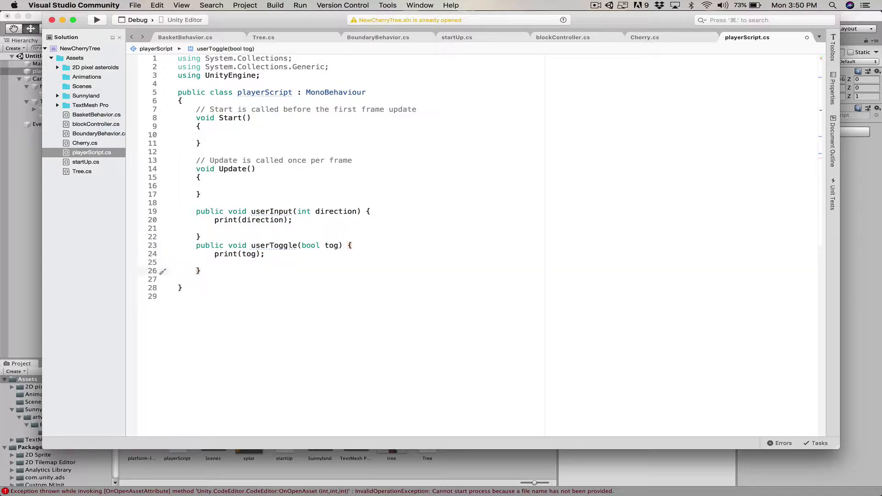
{"action": "key", "text": "BackSpace"}
{"action": "double_click", "coordinate": [321, 246]}
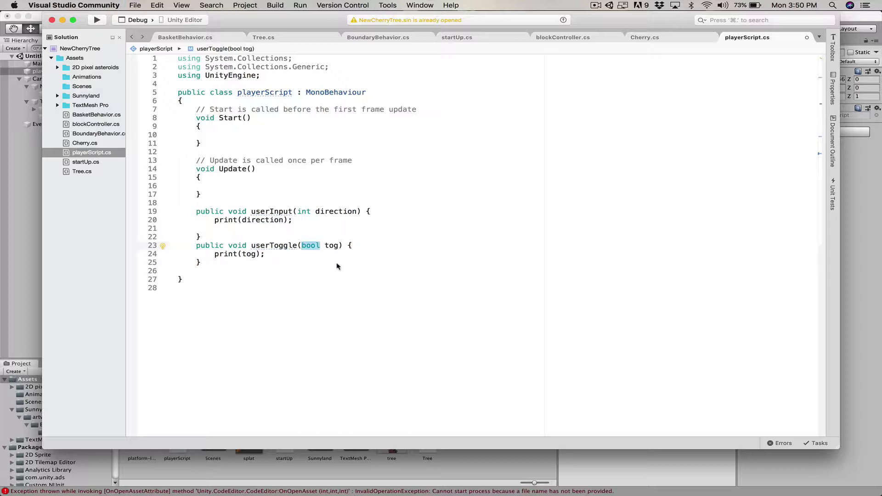
{"action": "left_click", "coordinate": [15, 278]}
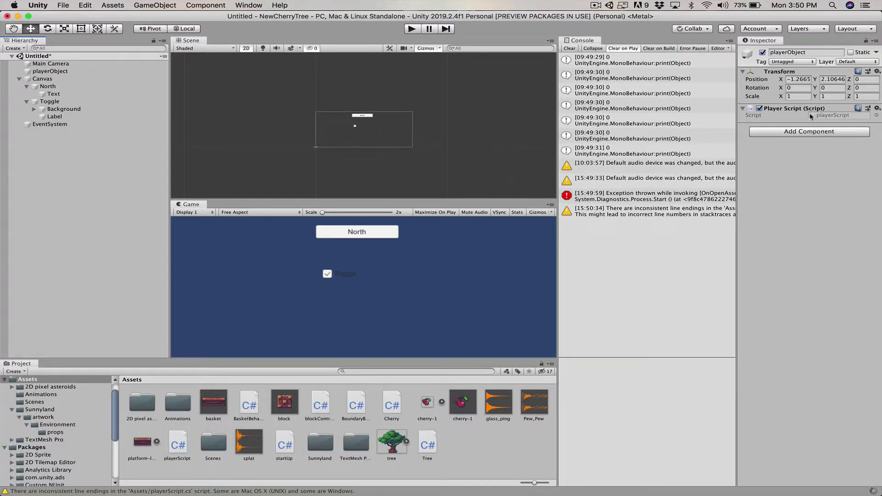
Step: Add an On Value Changed entry on the Toggle targeting playerObject
{"action": "left_click", "coordinate": [43, 102]}
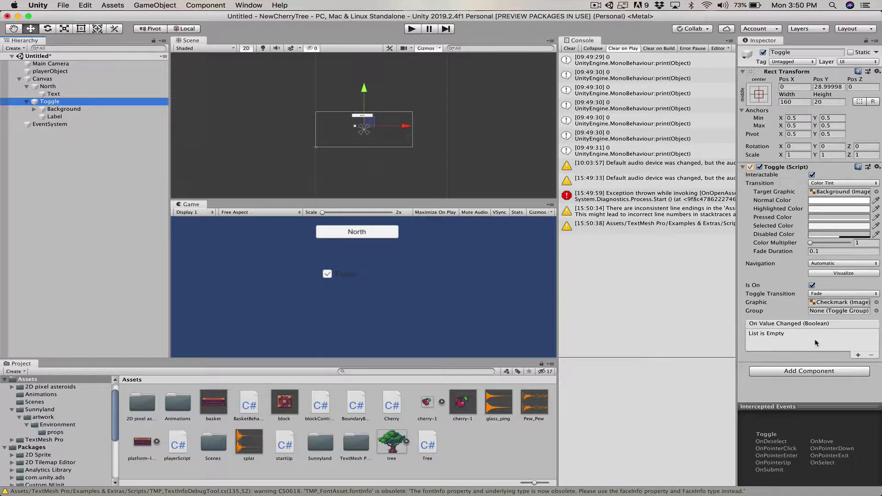
{"action": "left_click", "coordinate": [858, 354]}
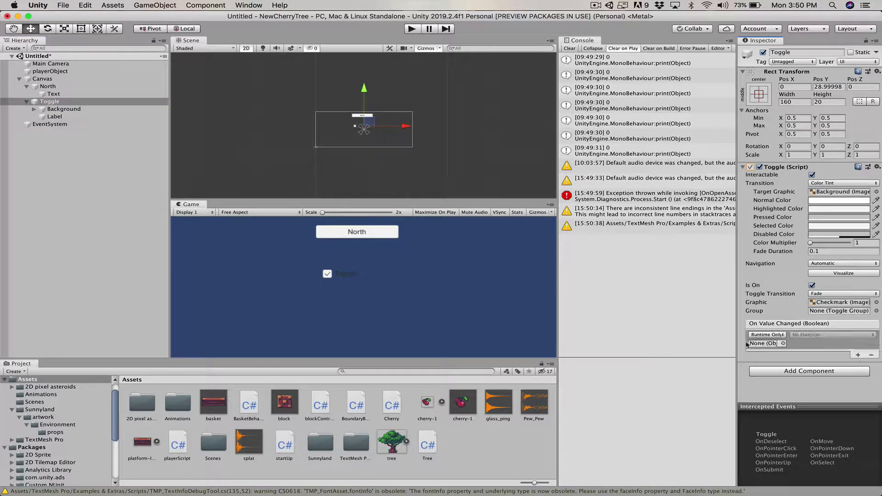
{"action": "left_click", "coordinate": [783, 343]}
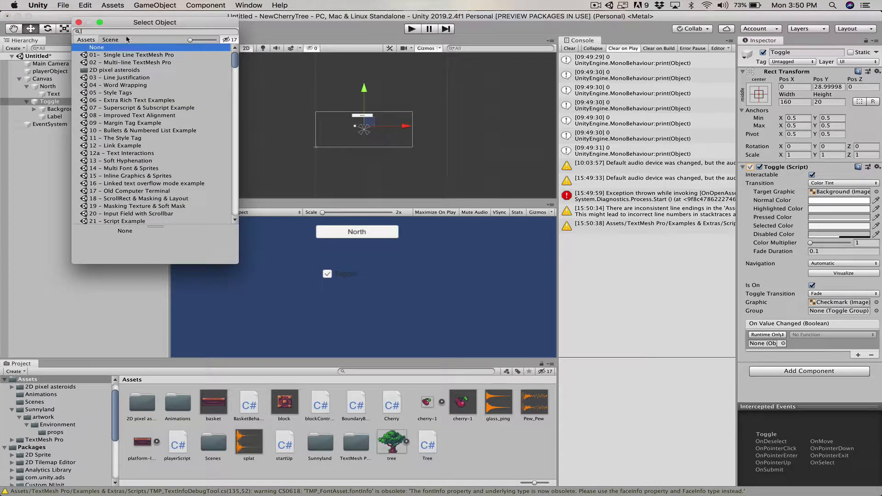
{"action": "left_click", "coordinate": [110, 41]}
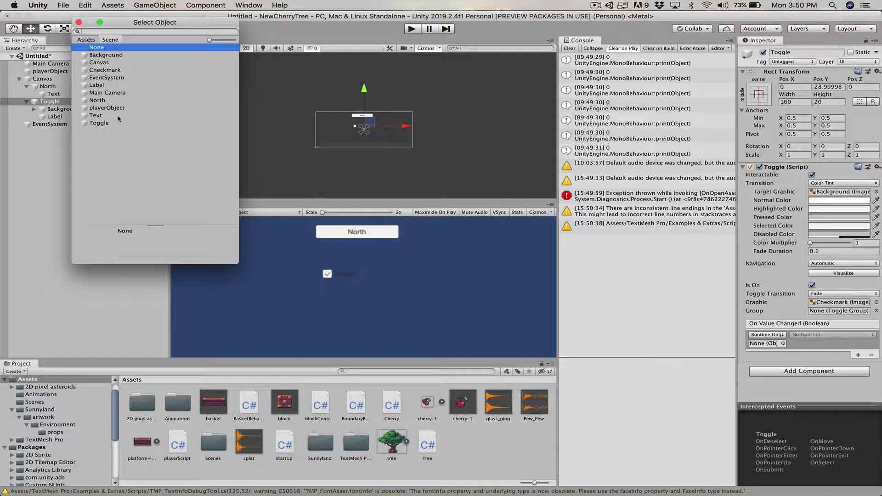
{"action": "left_click", "coordinate": [94, 110]}
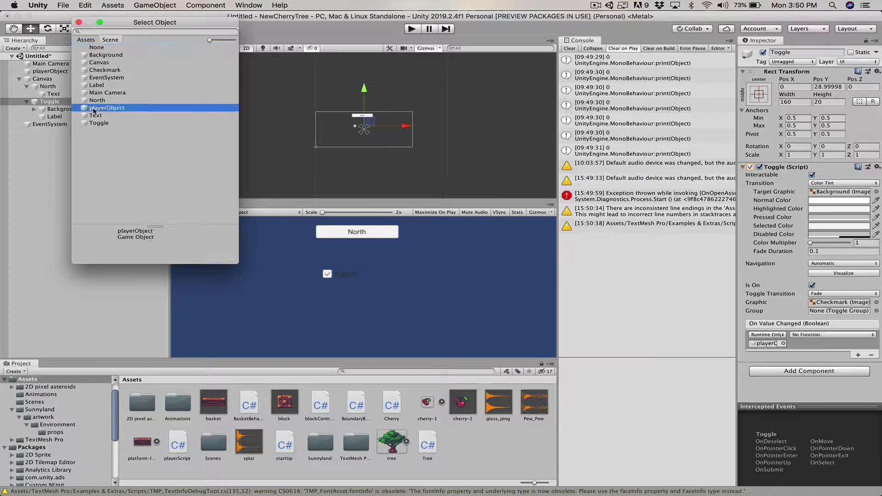
{"action": "double_click", "coordinate": [94, 110]}
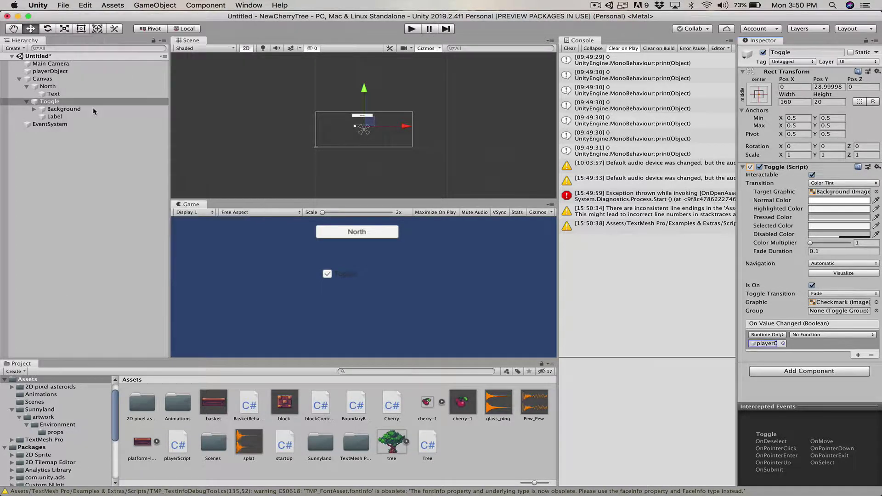
Step: Set the event function to playerScript > userToggle (dynamic bool) and start Play mode
{"action": "left_click", "coordinate": [818, 336]}
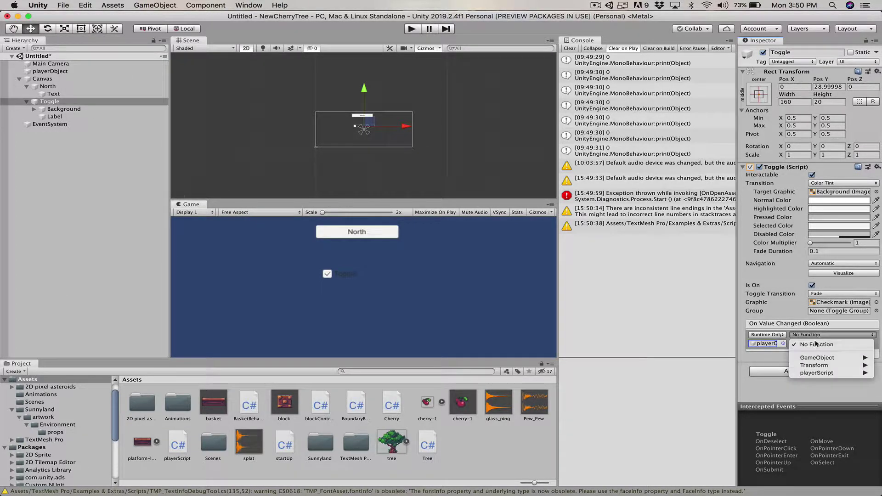
{"action": "mouse_move", "coordinate": [817, 373]}
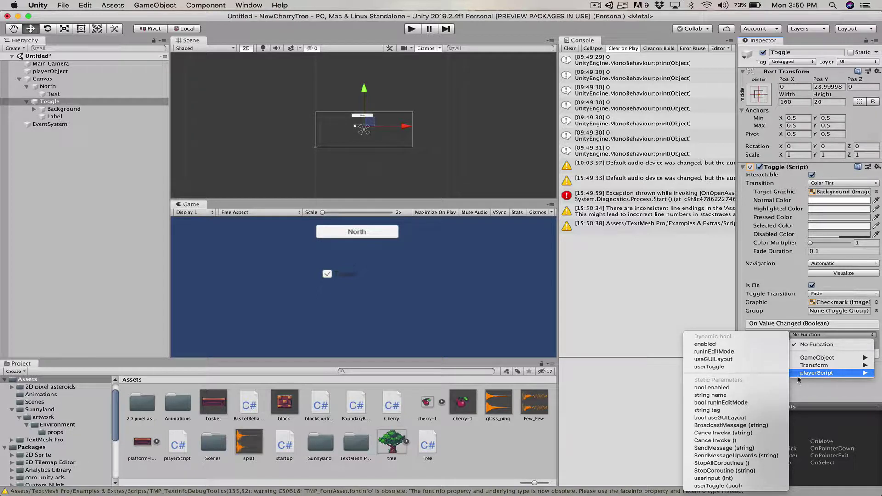
{"action": "left_click", "coordinate": [735, 345]}
{"action": "left_click", "coordinate": [725, 368]}
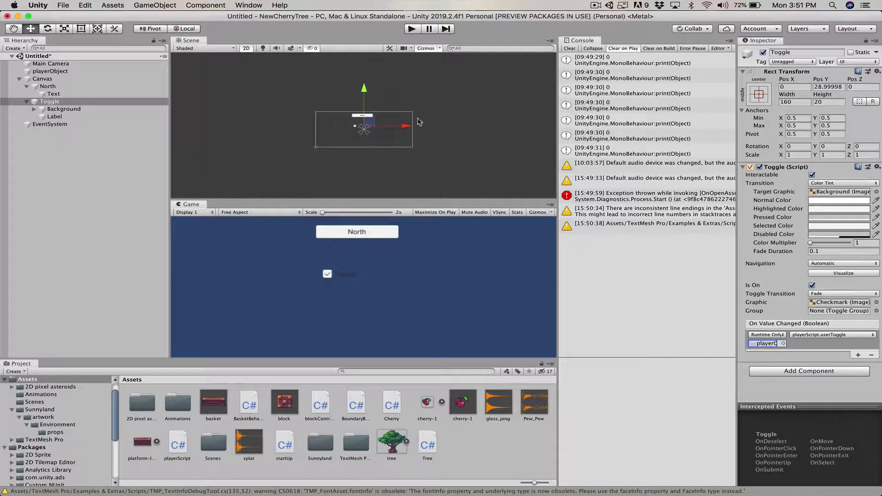
{"action": "left_click", "coordinate": [412, 29]}
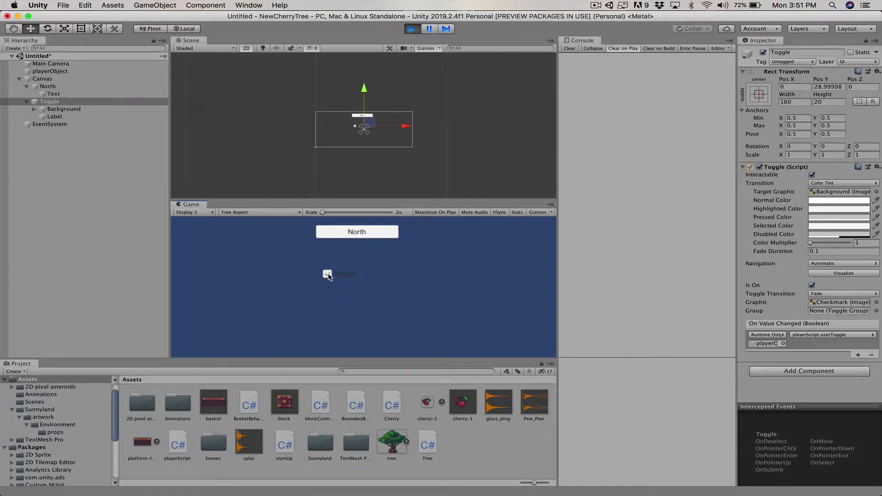
Step: Flip the in-game toggle several times, stop Play mode, and switch to Visual Studio
{"action": "left_click", "coordinate": [327, 274]}
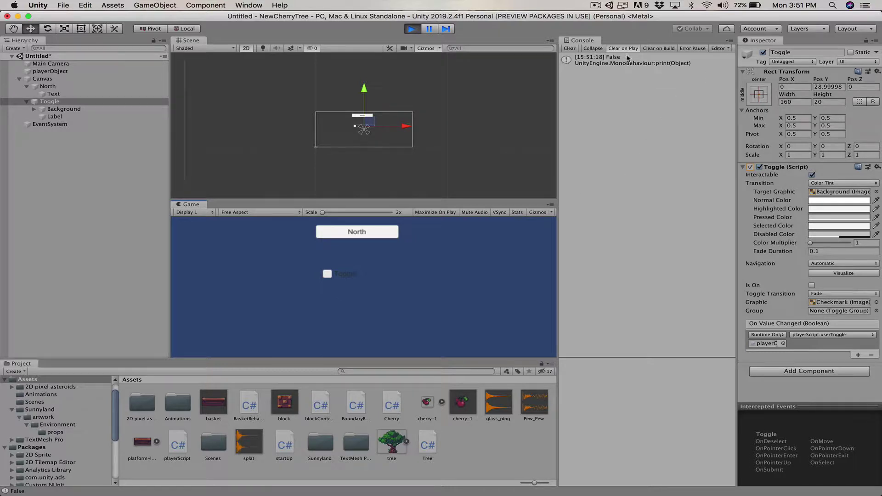
{"action": "left_click", "coordinate": [328, 274]}
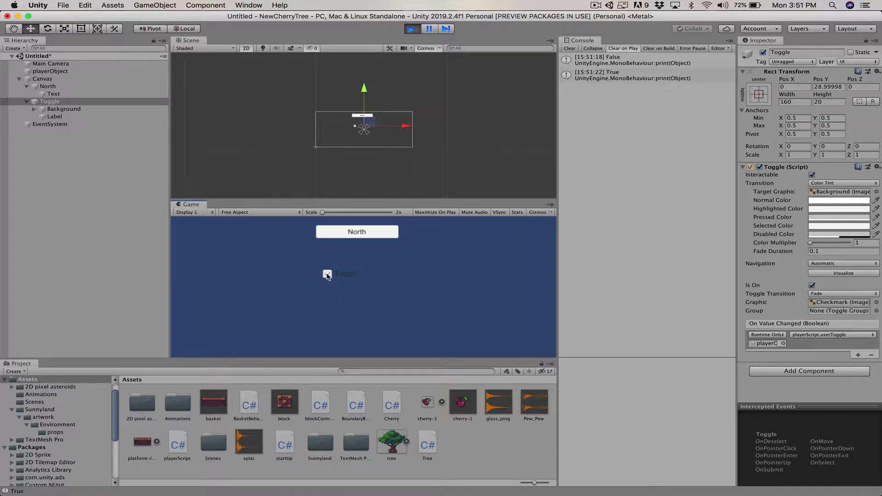
{"action": "left_click", "coordinate": [327, 274]}
{"action": "left_click", "coordinate": [327, 274]}
{"action": "left_click", "coordinate": [328, 274]}
{"action": "left_click", "coordinate": [328, 274]}
{"action": "left_click", "coordinate": [412, 29]}
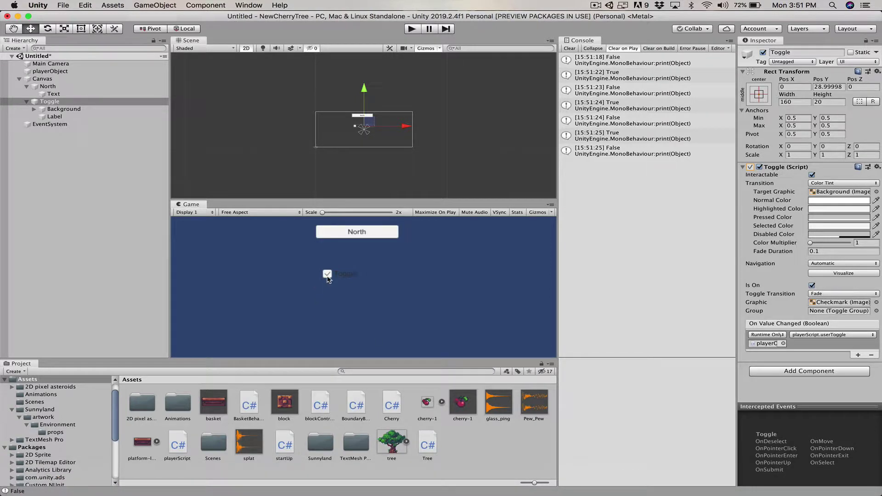
{"action": "mouse_move", "coordinate": [689, 485]}
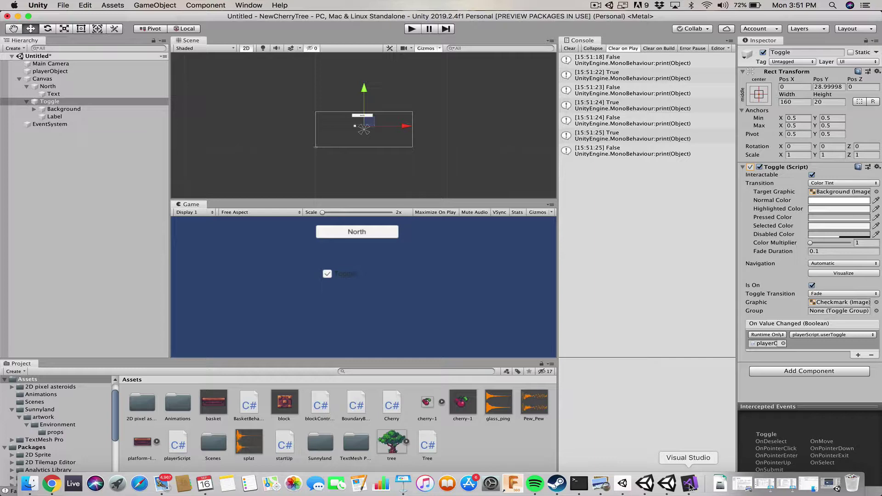
{"action": "left_click", "coordinate": [689, 483]}
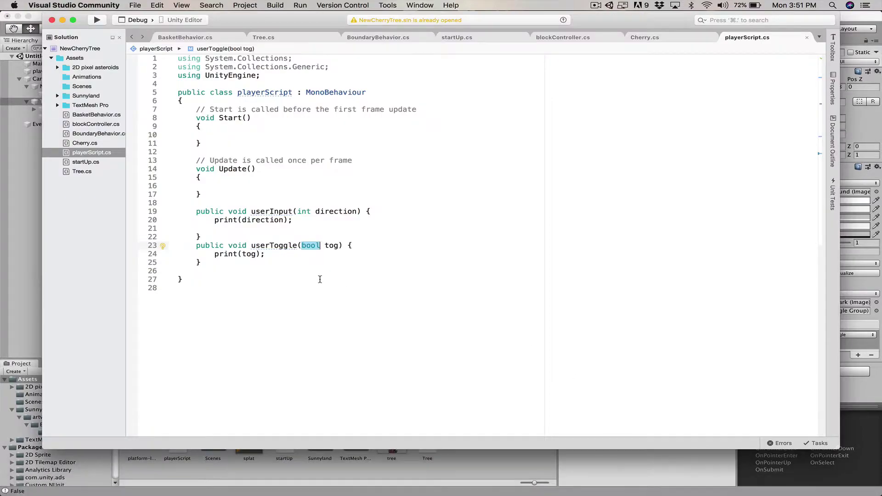
Step: Add a public GameObject toggler field above Start
{"action": "left_click", "coordinate": [441, 112]}
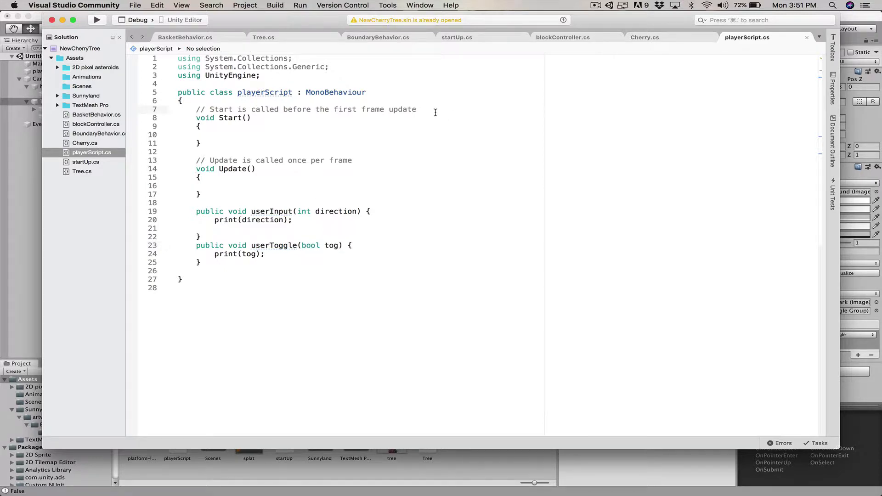
{"action": "key", "text": "Return"}
{"action": "type", "text": "pu"}
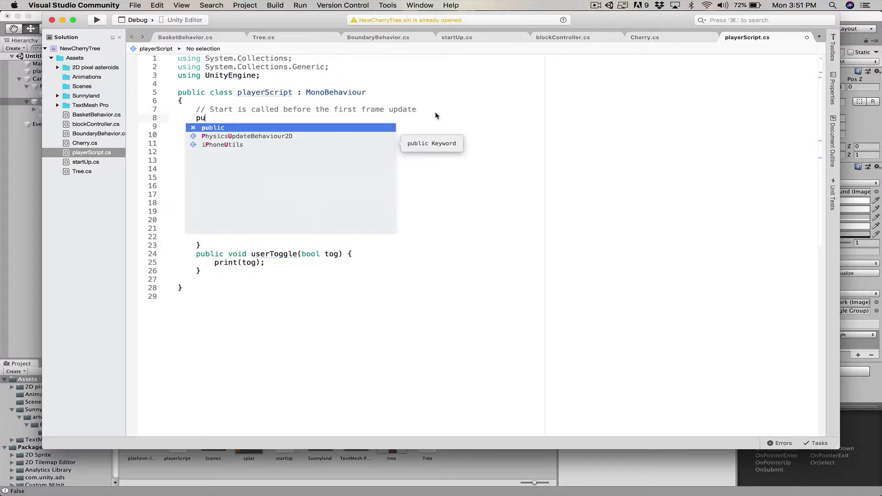
{"action": "type", "text": "blig"}
{"action": "key", "text": "BackSpace"}
{"action": "key", "text": "BackSpace"}
{"action": "type", "text": "c "}
{"action": "type", "text": "g"}
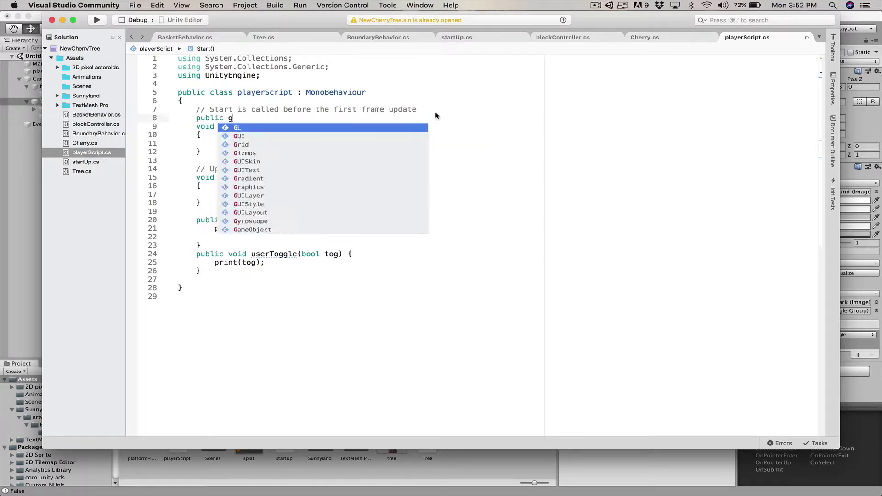
{"action": "type", "text": "ameObjec"}
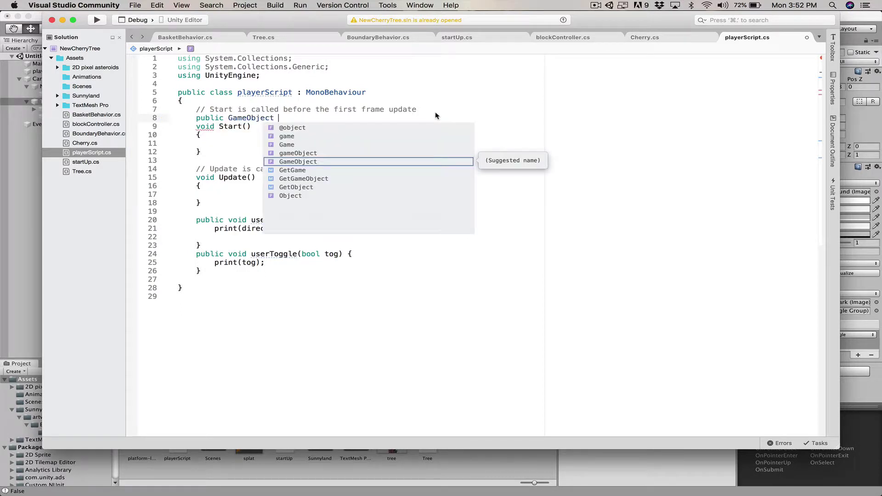
{"action": "type", "text": " toggler;"}
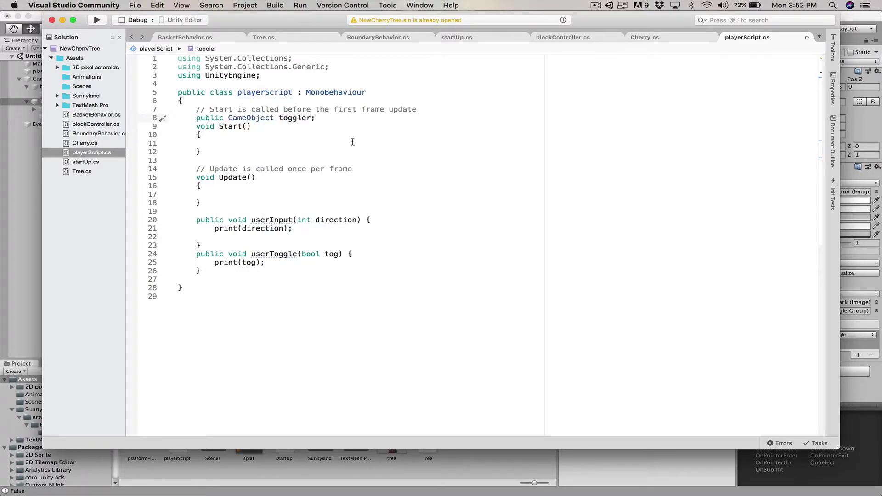
Step: Begin a toggler. statement in Start and select the using UnityEngine line
{"action": "left_click", "coordinate": [329, 139]}
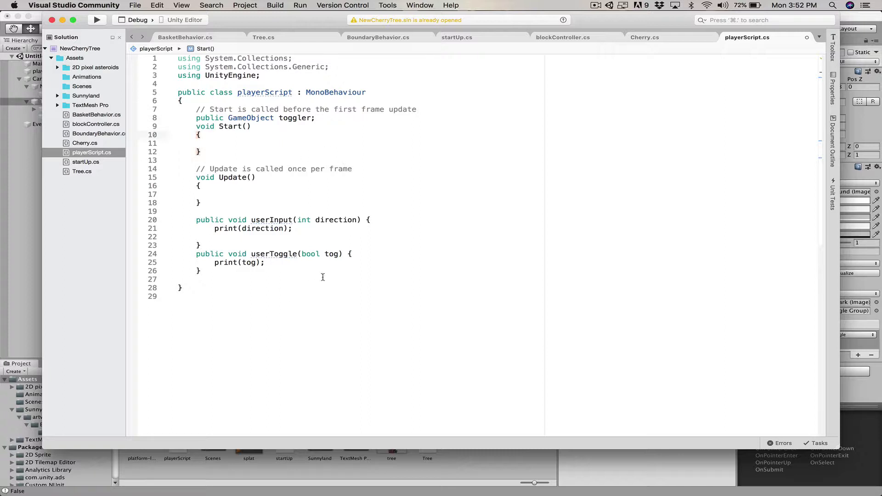
{"action": "left_click", "coordinate": [223, 142]}
{"action": "type", "text": "to"}
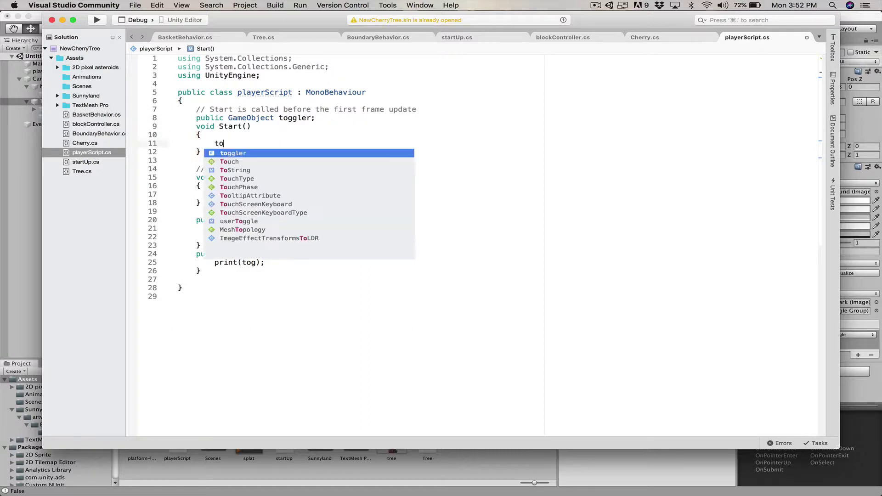
{"action": "type", "text": "ggle"}
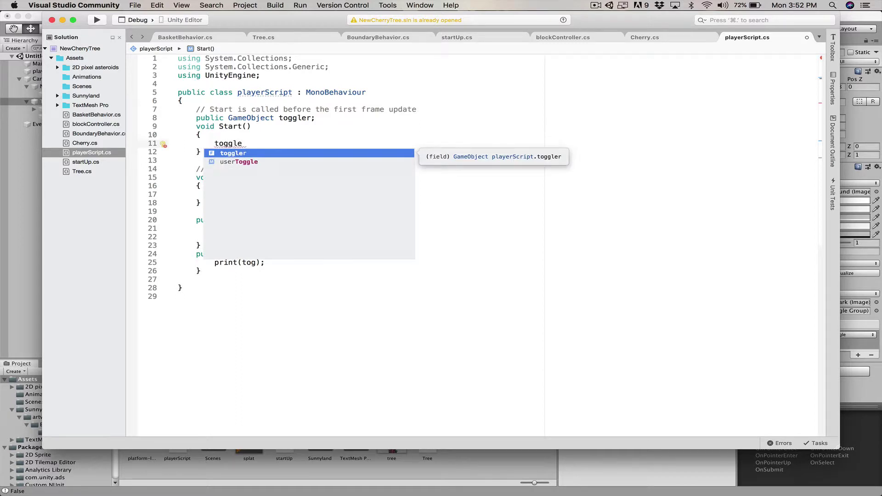
{"action": "type", "text": "r."}
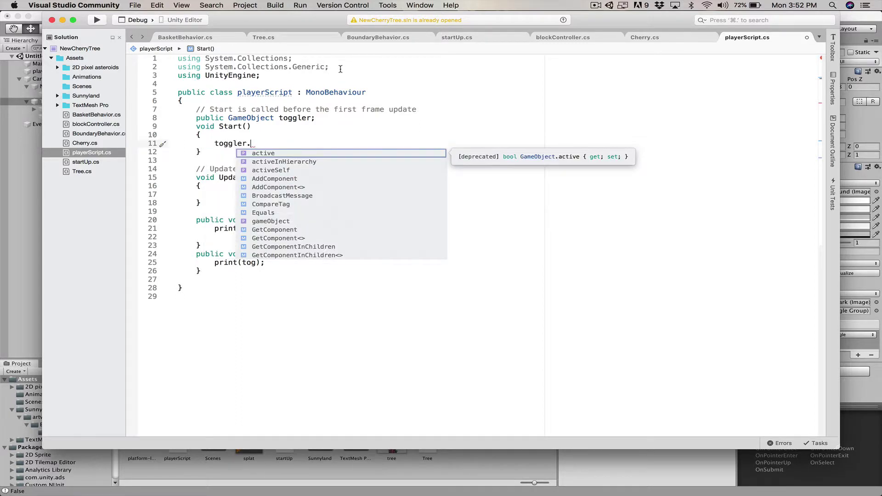
{"action": "left_click_drag", "start_coordinate": [339, 69], "coordinate": [341, 76]}
Step: Duplicate the using UnityEngine line and change the copy to using UnityEngine.UI;
{"action": "key", "text": "super+c"}
{"action": "left_click", "coordinate": [340, 75]}
{"action": "key", "text": "super+v"}
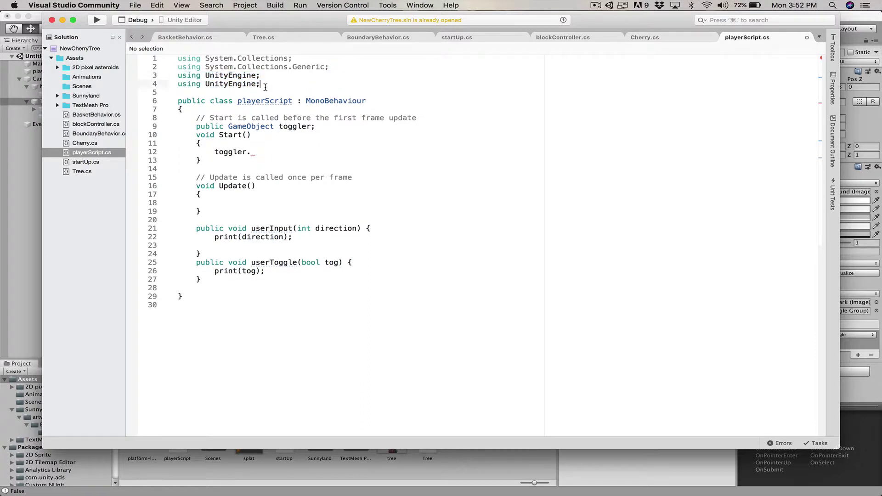
{"action": "left_click", "coordinate": [252, 83]}
{"action": "type", "text": ".u"}
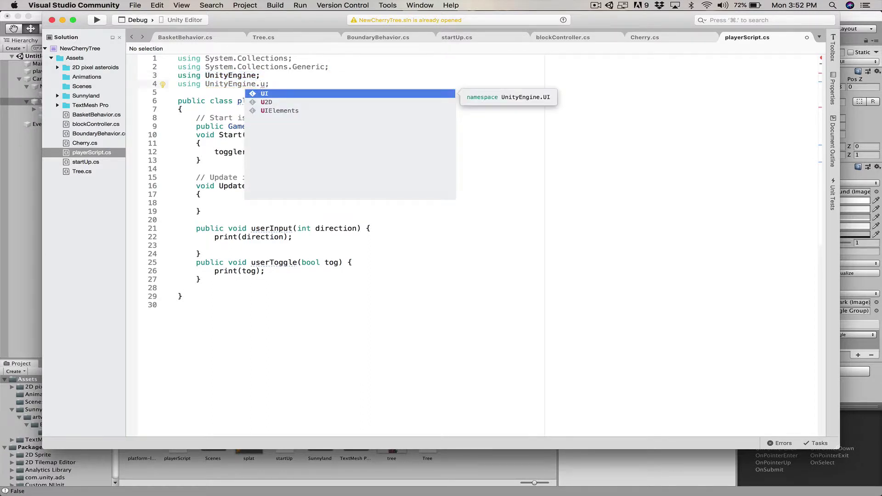
{"action": "key", "text": "BackSpace"}
{"action": "type", "text": "I"}
{"action": "left_click", "coordinate": [261, 95]}
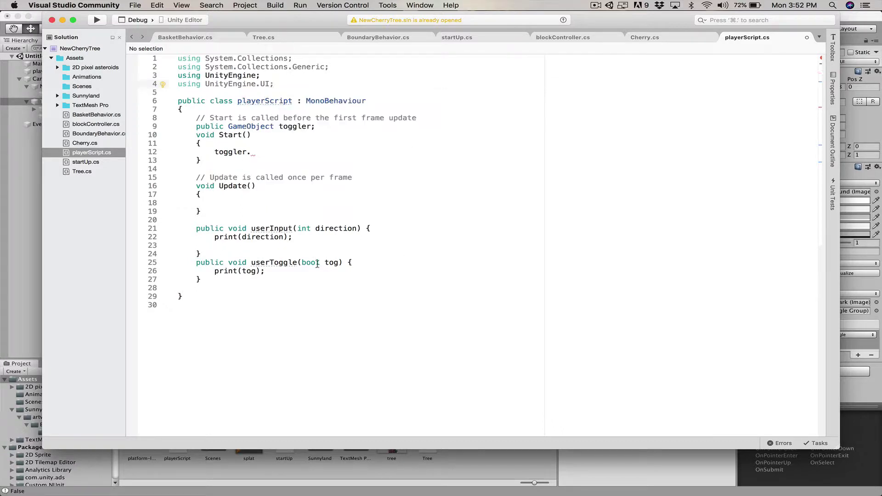
Step: Complete toggler.GetComponent<Toggle>() on line 12 inside Start
{"action": "left_click", "coordinate": [263, 153]}
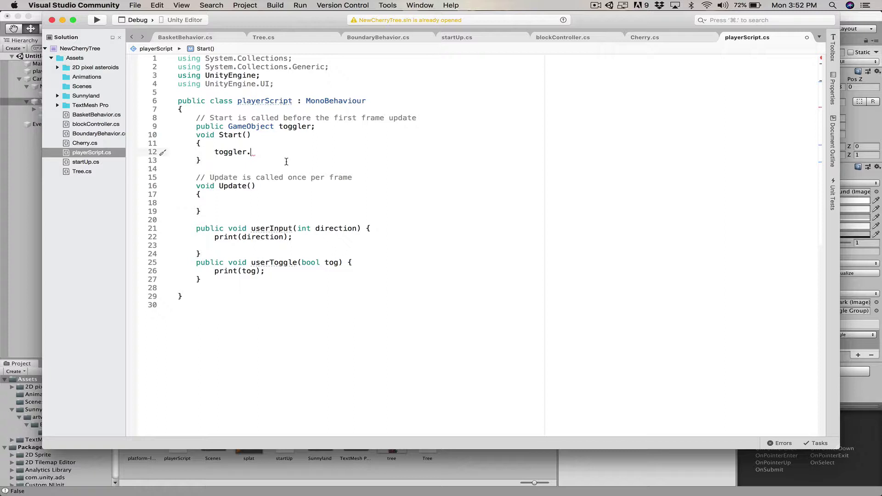
{"action": "type", "text": "get"}
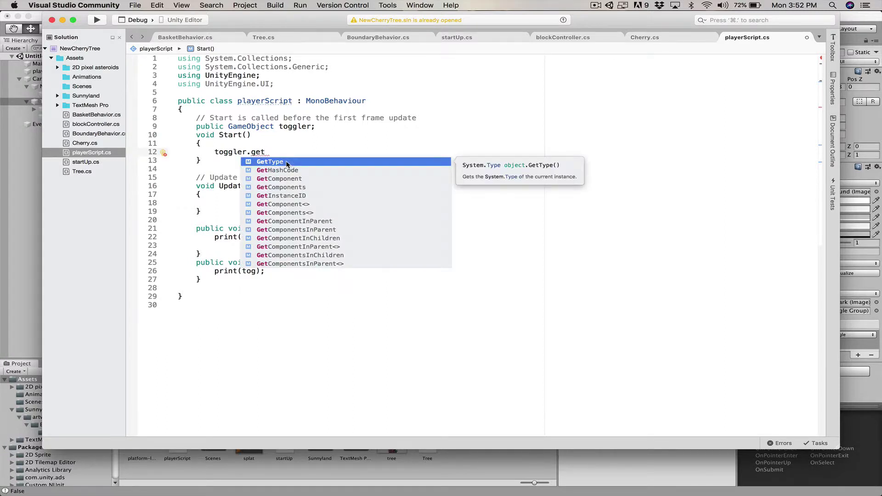
{"action": "type", "text": "Com"}
{"action": "key", "text": "Down"}
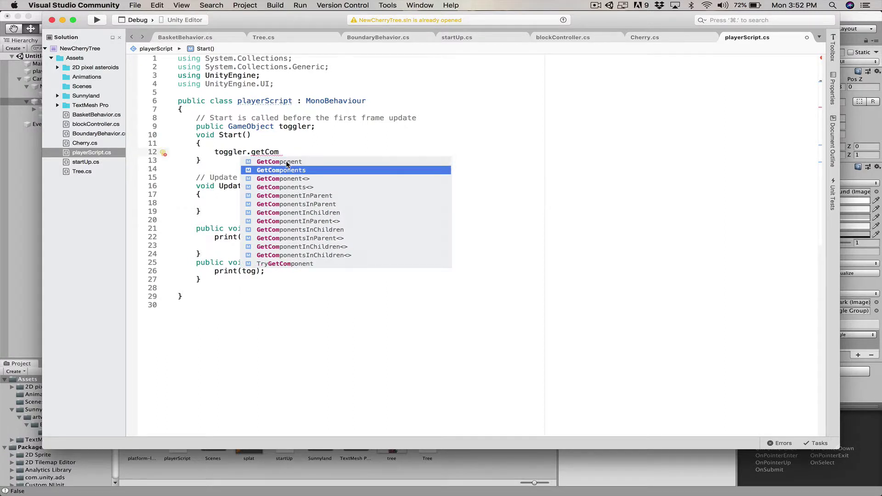
{"action": "key", "text": "Down"}
{"action": "key", "text": "Down"}
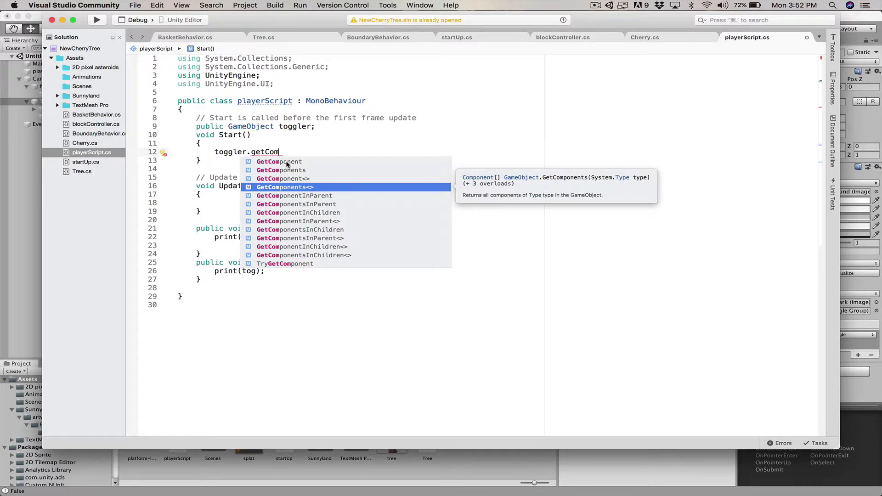
{"action": "key", "text": "Up"}
{"action": "key", "text": "space"}
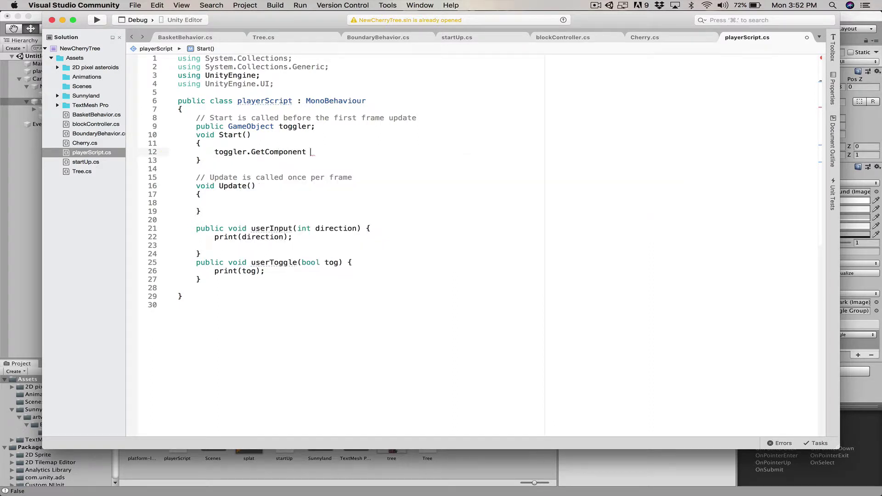
{"action": "type", "text": "<"}
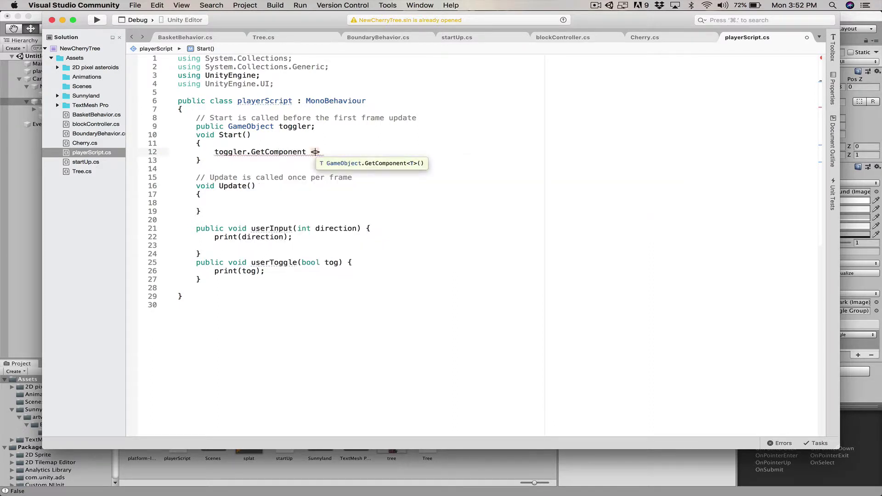
{"action": "type", "text": "tog"}
{"action": "key", "text": "Return"}
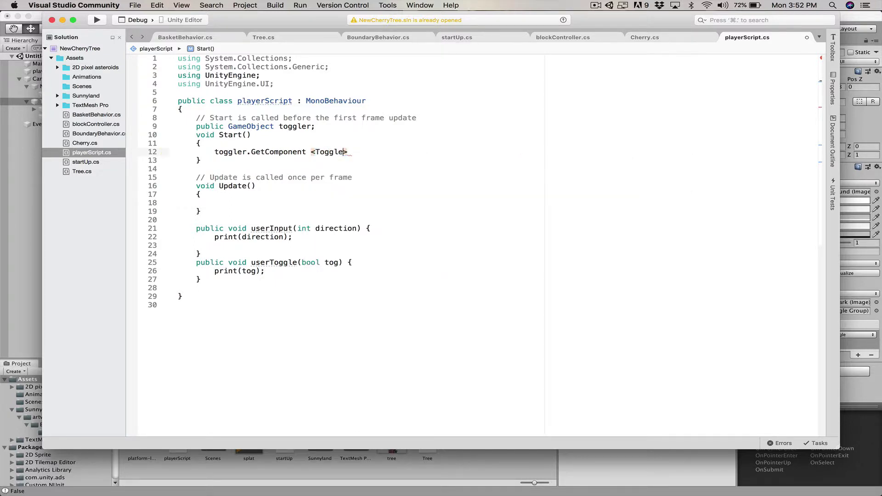
{"action": "type", "text": "()"}
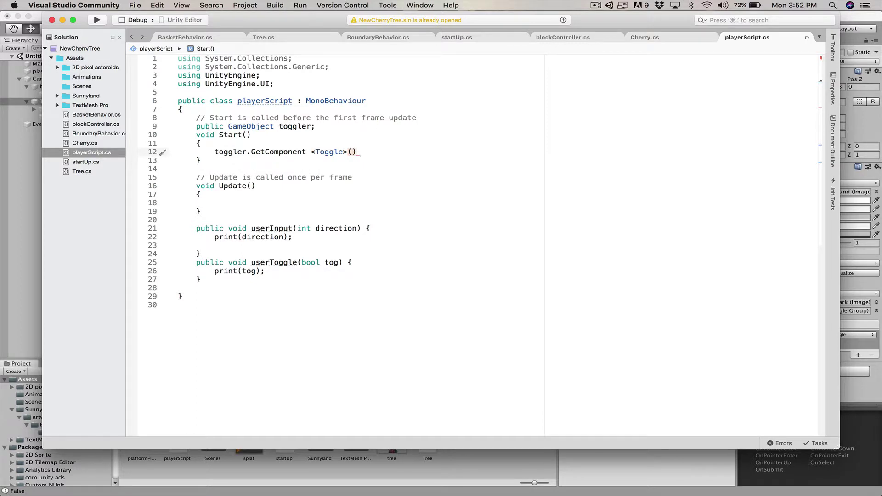
{"action": "type", "text": "."}
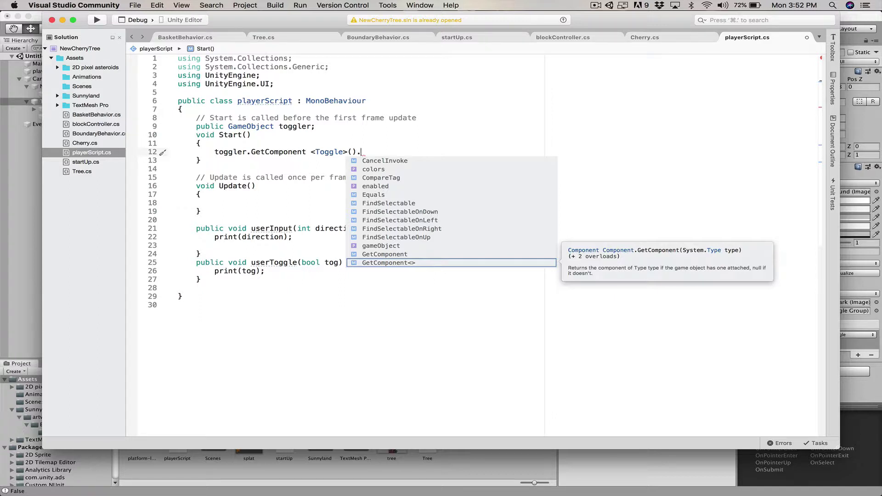
{"action": "type", "text": "E"}
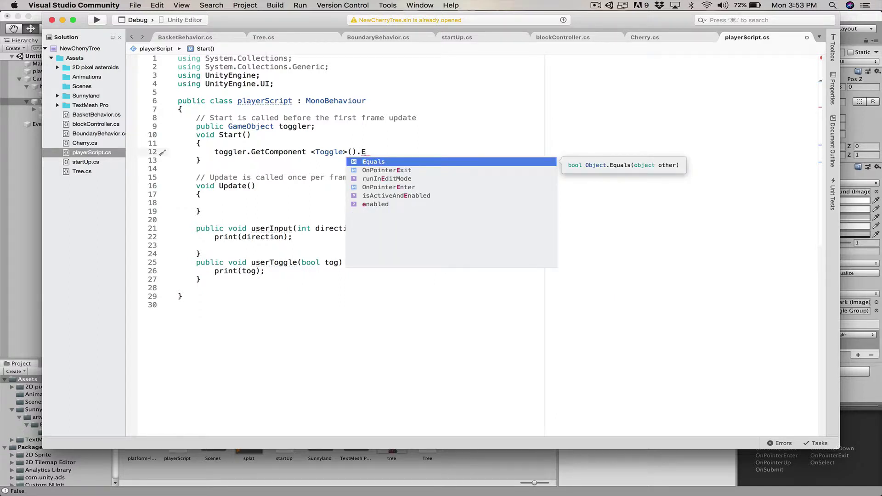
Step: Append .isOn, add the semicolon, and wrap the statement in print( )
{"action": "key", "text": "BackSpace"}
{"action": "type", "text": "va"}
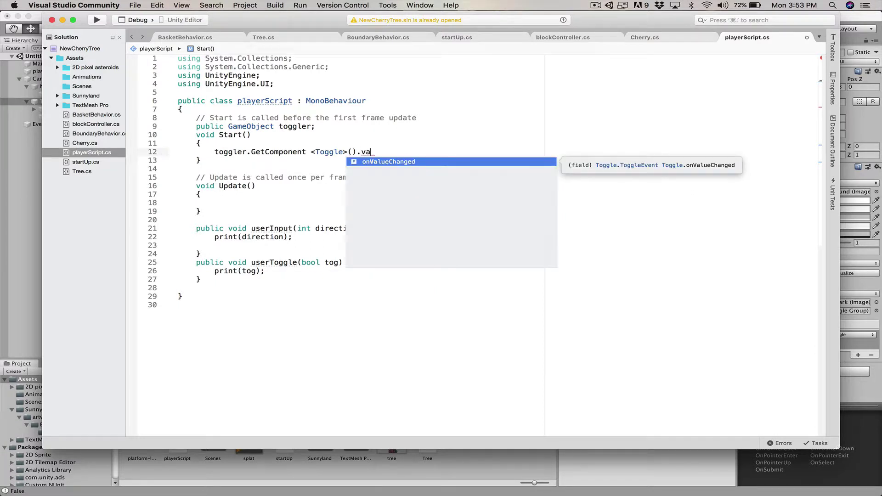
{"action": "key", "text": "BackSpace"}
{"action": "key", "text": "BackSpace"}
{"action": "type", "text": "is"}
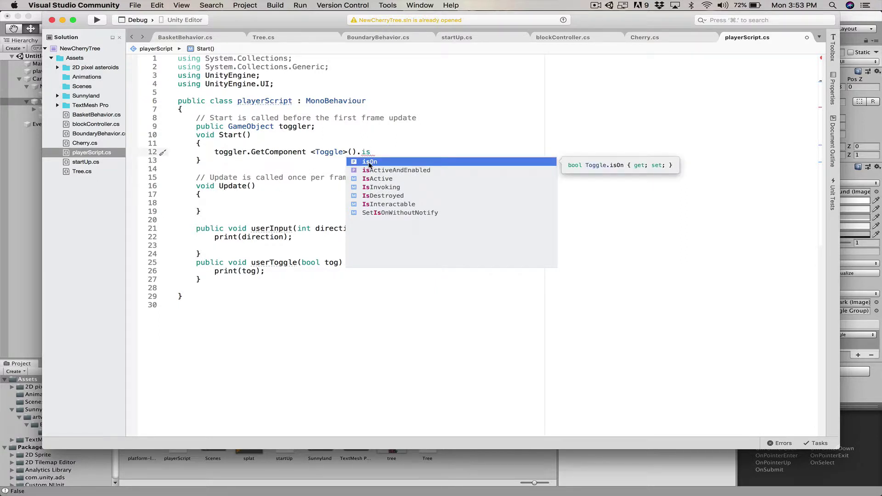
{"action": "left_click", "coordinate": [380, 164]}
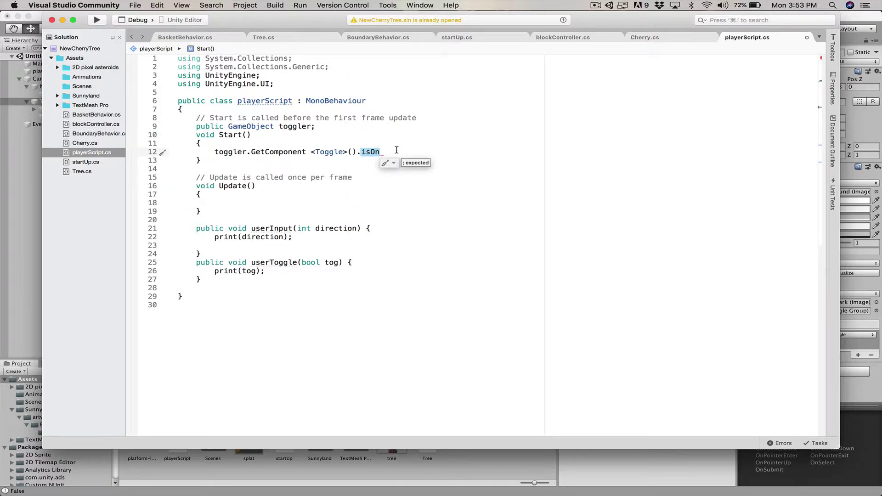
{"action": "type", "text": ";"}
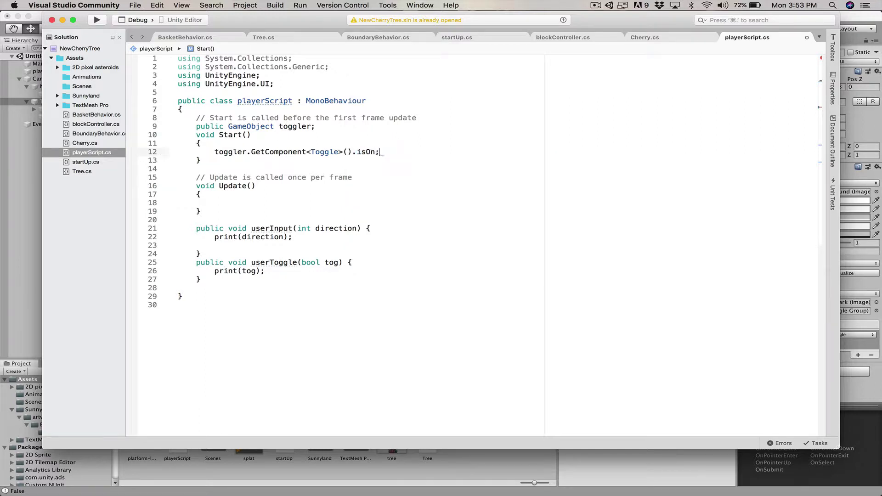
{"action": "double_click", "coordinate": [212, 152]}
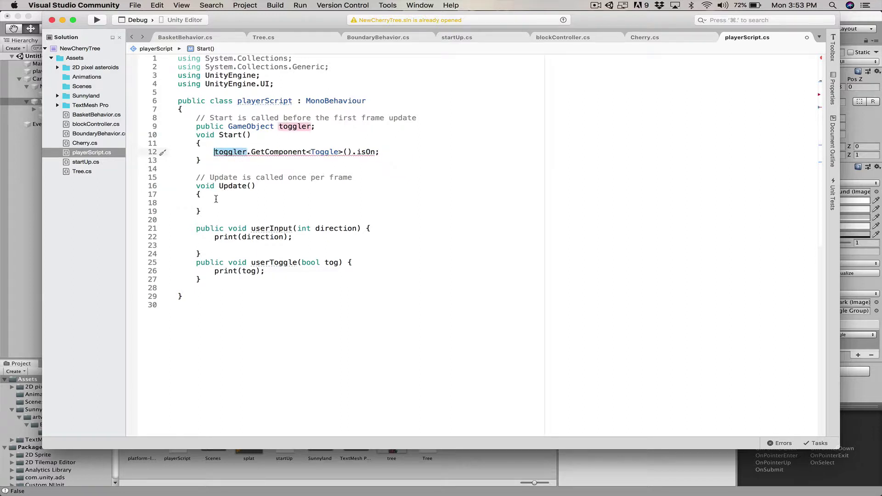
{"action": "type", "text": "print ("}
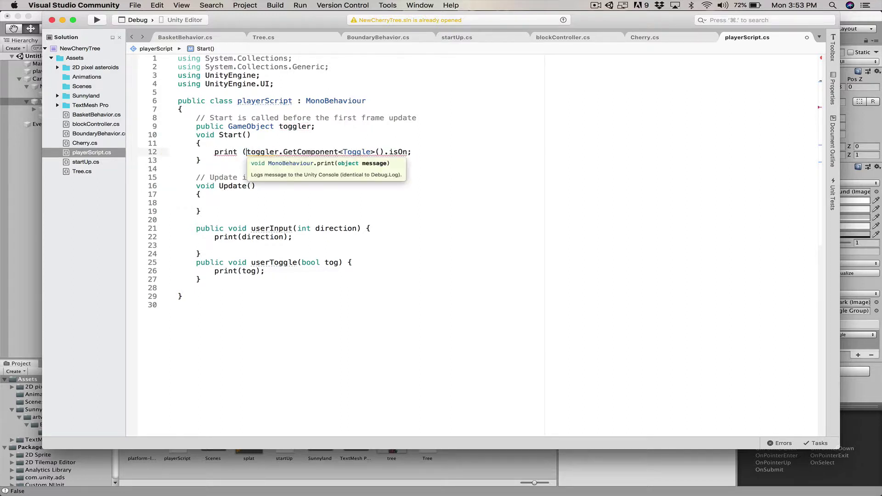
{"action": "left_click", "coordinate": [410, 152]}
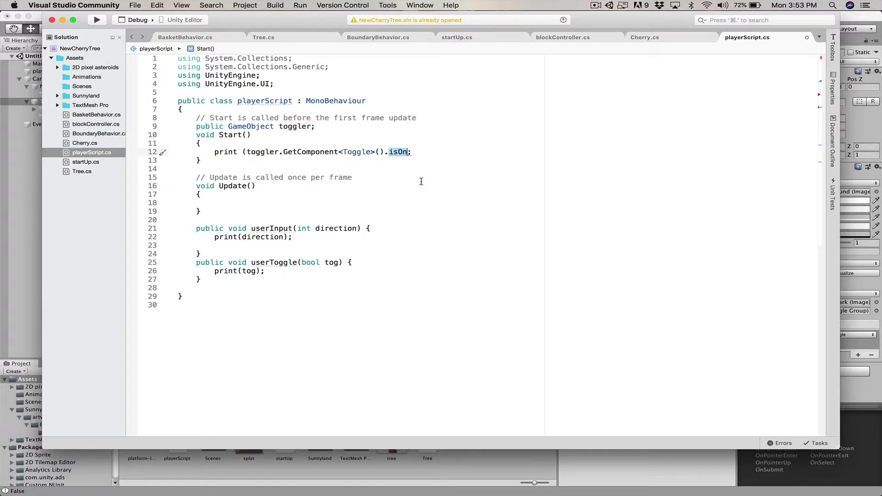
{"action": "type", "text": ")"}
{"action": "left_click", "coordinate": [495, 162]}
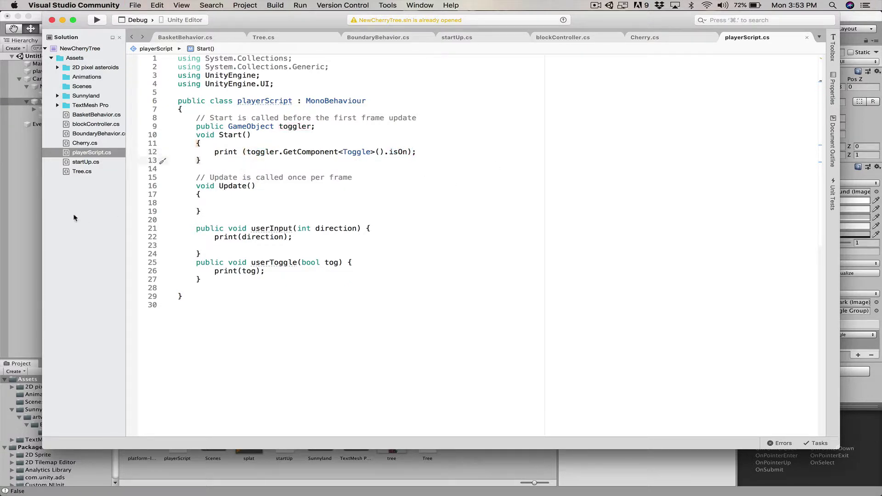
Step: Run the game, inspect the toggler UnassignedReferenceException, and widen the Console
{"action": "left_click", "coordinate": [24, 218]}
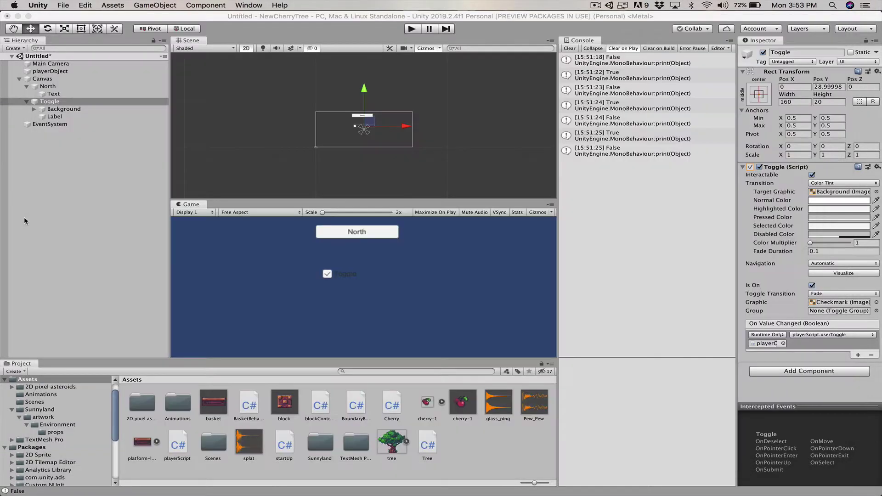
{"action": "left_click", "coordinate": [412, 29]}
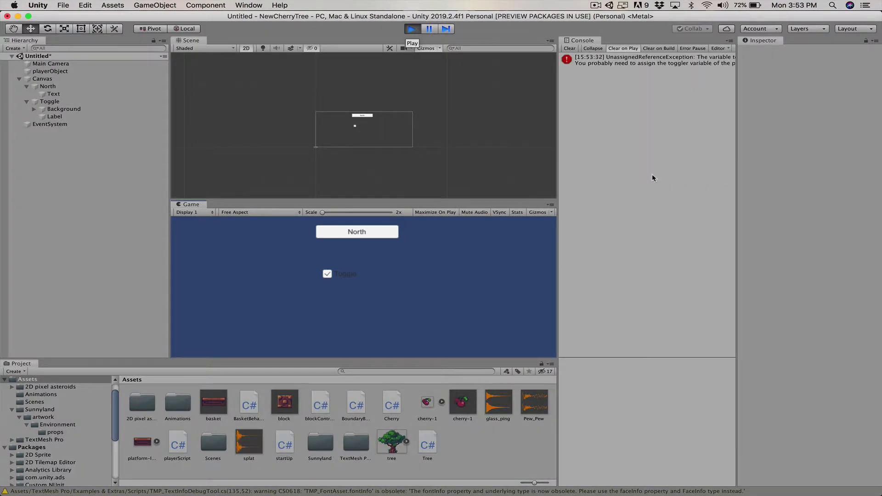
{"action": "left_click", "coordinate": [663, 65]}
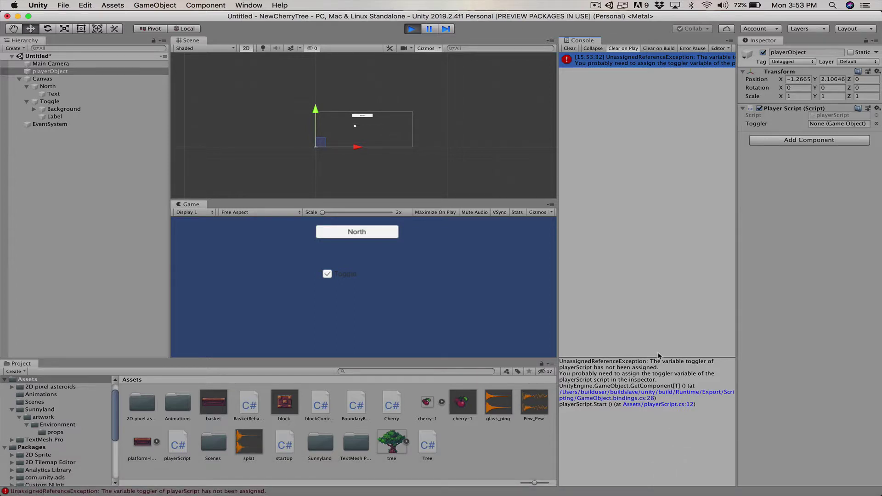
{"action": "left_click_drag", "start_coordinate": [558, 175], "coordinate": [411, 175]}
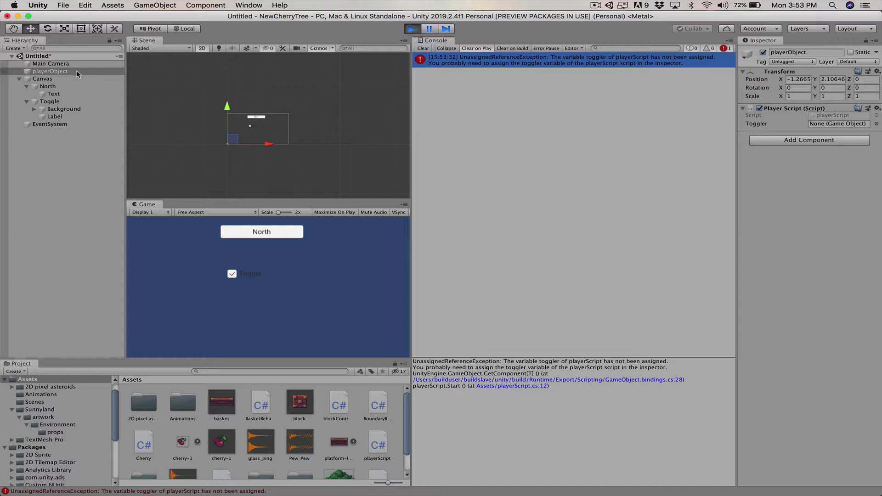
Step: Drag the Toggle object into playerScript's Toggler field, then run and stop the game
{"action": "left_click", "coordinate": [68, 72]}
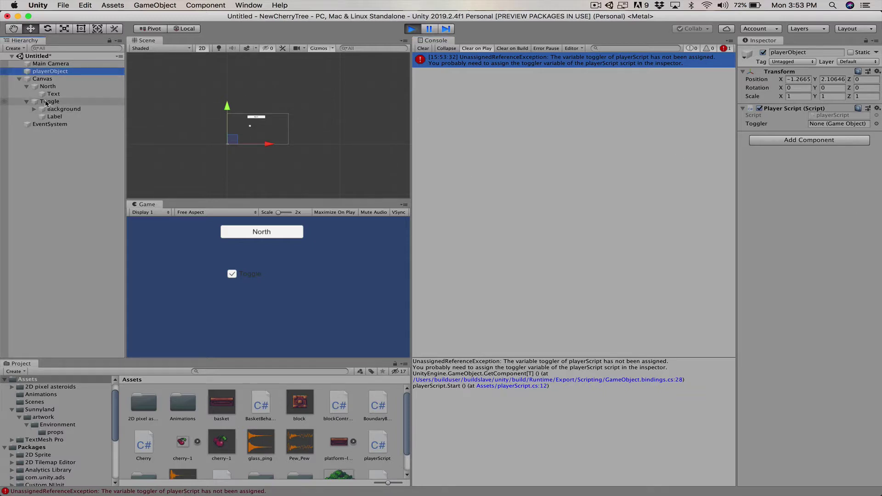
{"action": "left_click_drag", "start_coordinate": [46, 102], "coordinate": [825, 126]}
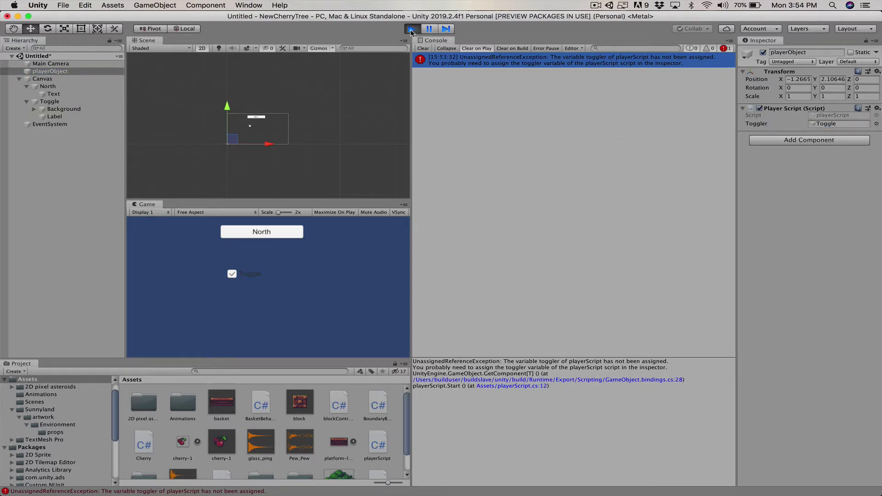
{"action": "left_click", "coordinate": [411, 29]}
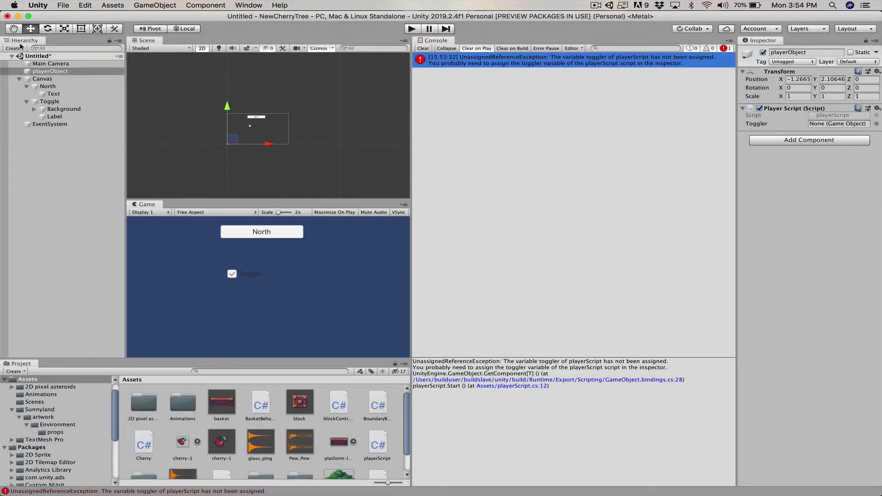
{"action": "left_click_drag", "start_coordinate": [41, 102], "coordinate": [808, 123]}
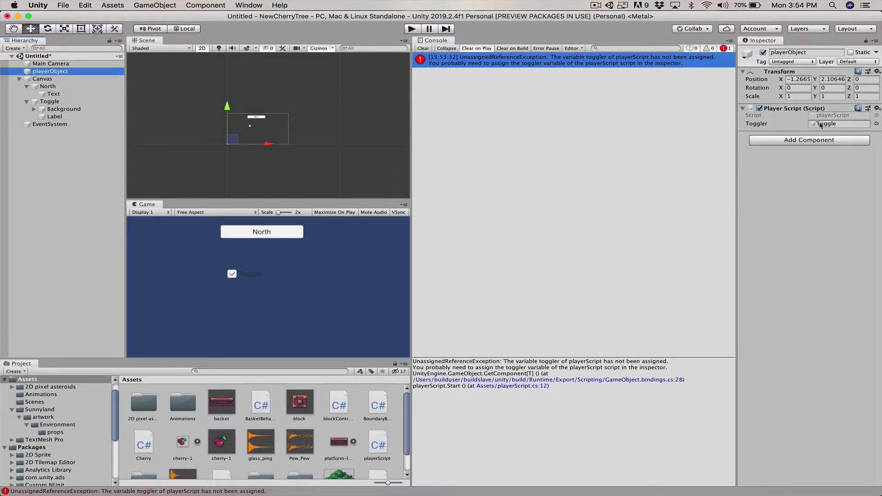
{"action": "left_click", "coordinate": [412, 29]}
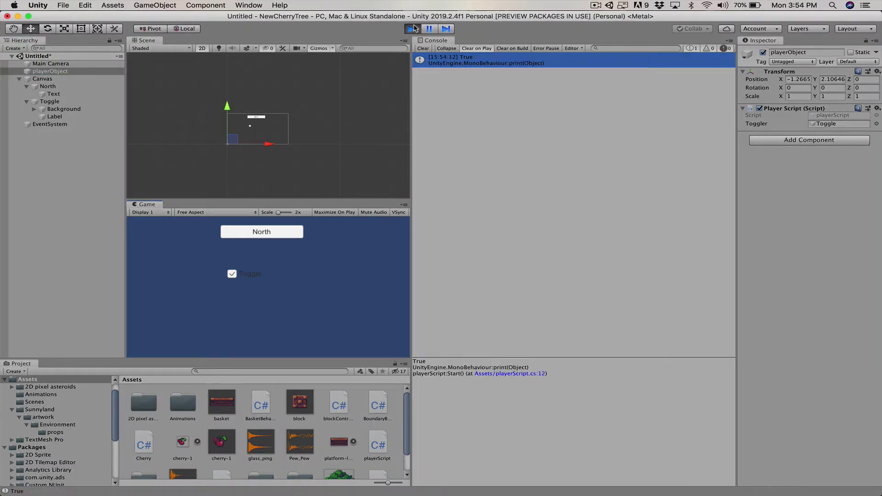
{"action": "left_click", "coordinate": [413, 31]}
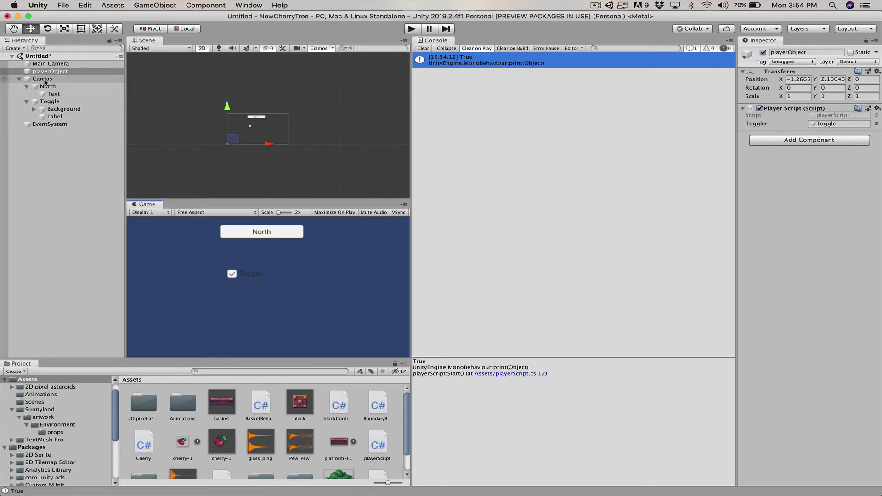
Step: Untick Is On on the Toggle, then run and stop the game to log False
{"action": "left_click", "coordinate": [47, 101]}
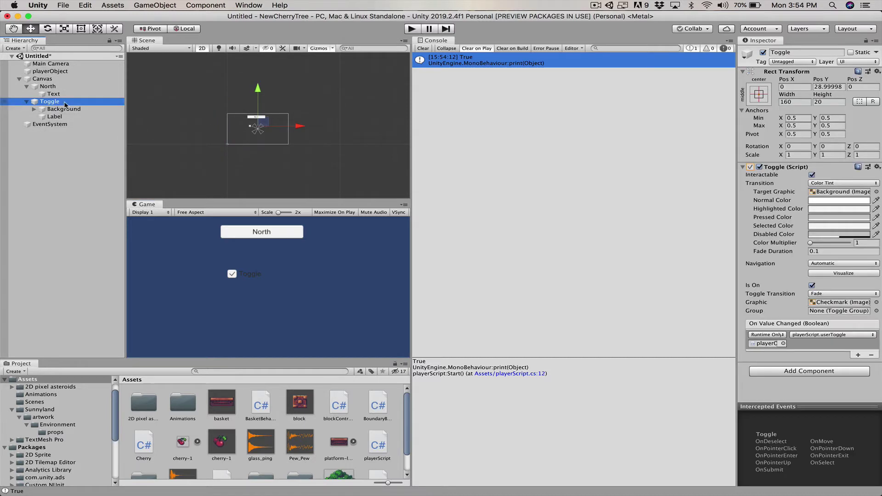
{"action": "left_click", "coordinate": [812, 286]}
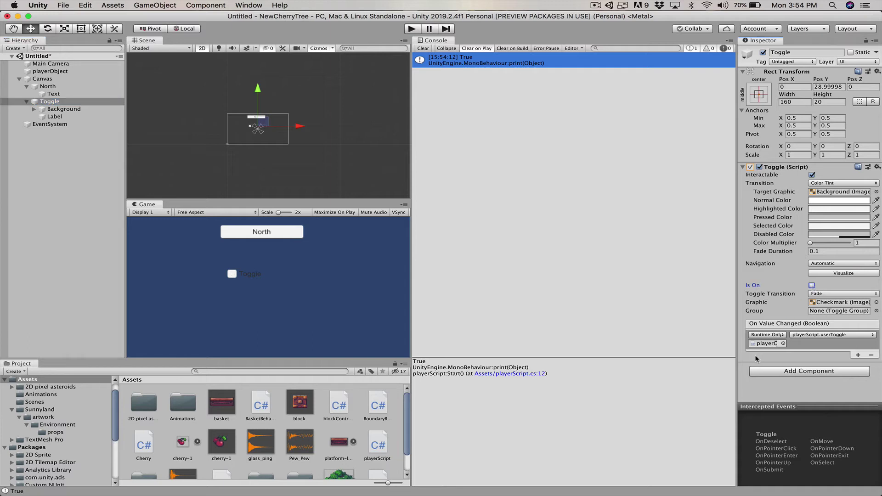
{"action": "left_click", "coordinate": [412, 29]}
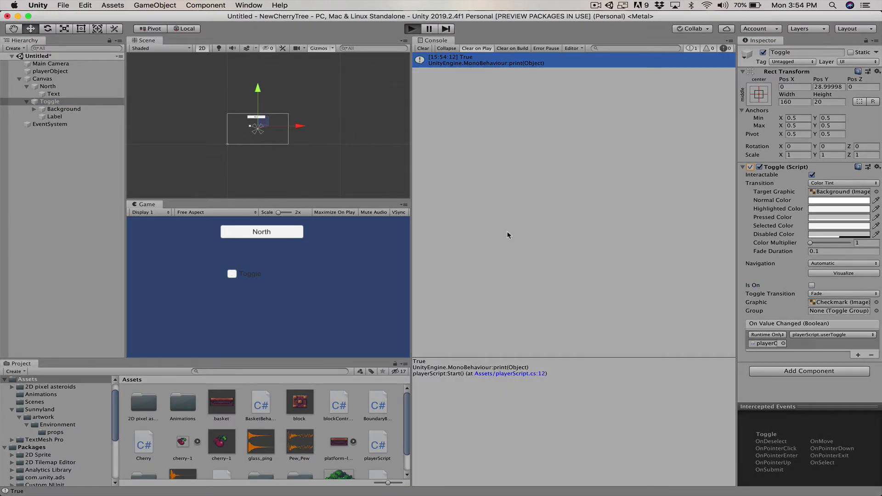
{"action": "left_click", "coordinate": [411, 29]}
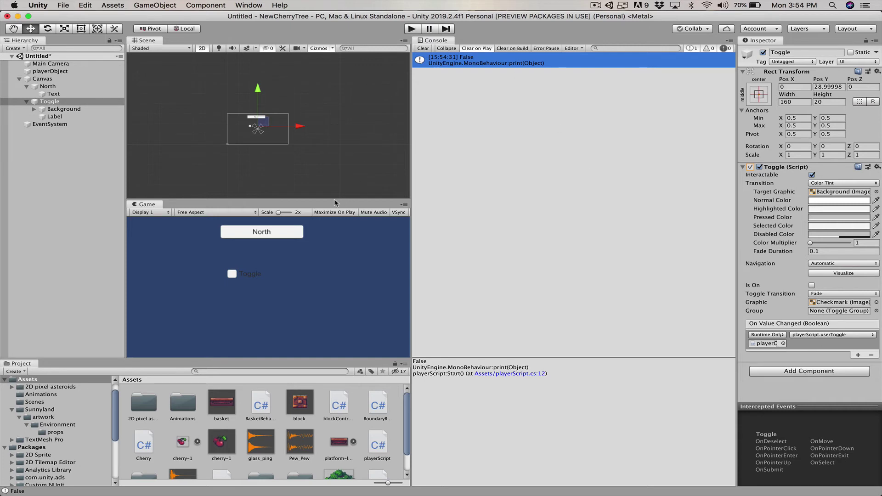
Step: Play the game and flip the Toggle four times, ending unchecked, to log True/False changes
{"action": "left_click", "coordinate": [411, 30]}
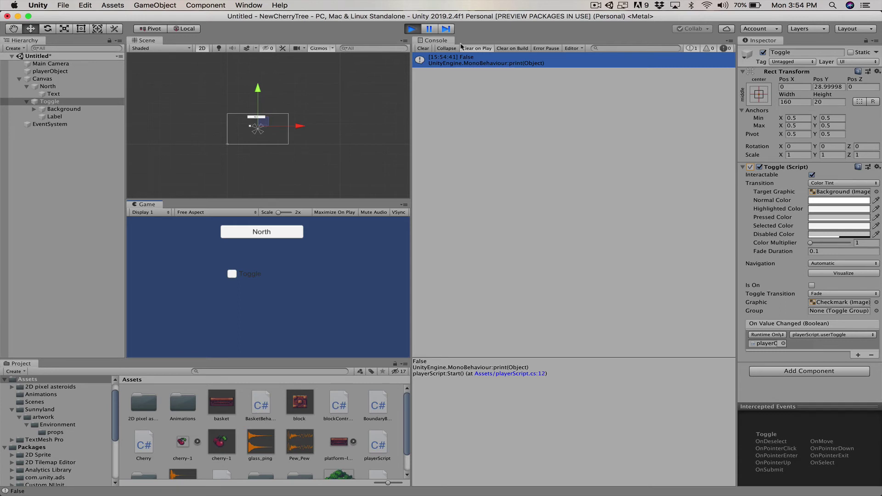
{"action": "left_click", "coordinate": [234, 274]}
{"action": "left_click", "coordinate": [233, 274]}
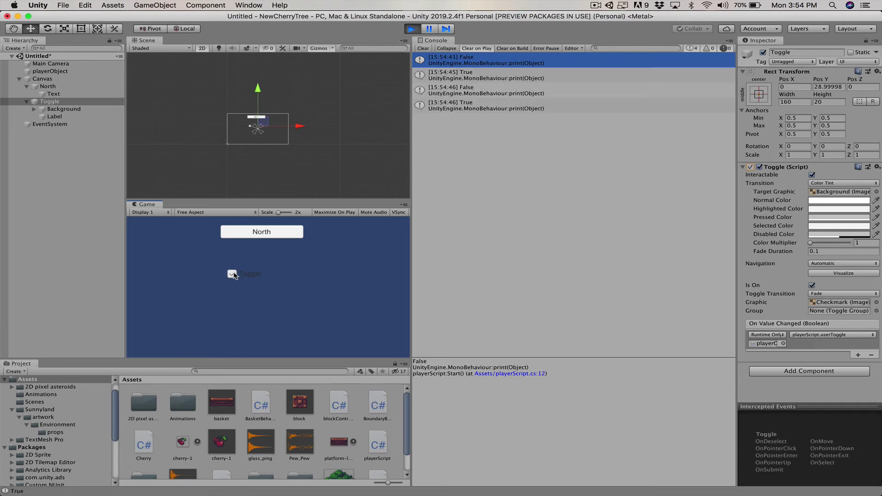
{"action": "left_click", "coordinate": [232, 275]}
{"action": "left_click", "coordinate": [233, 274]}
{"action": "left_click", "coordinate": [233, 274]}
{"action": "left_click", "coordinate": [233, 275]}
{"action": "left_click", "coordinate": [233, 275]}
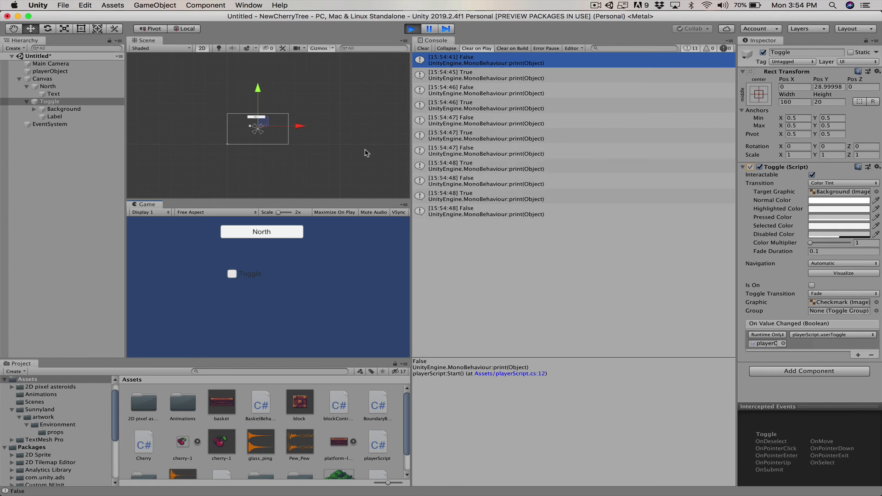